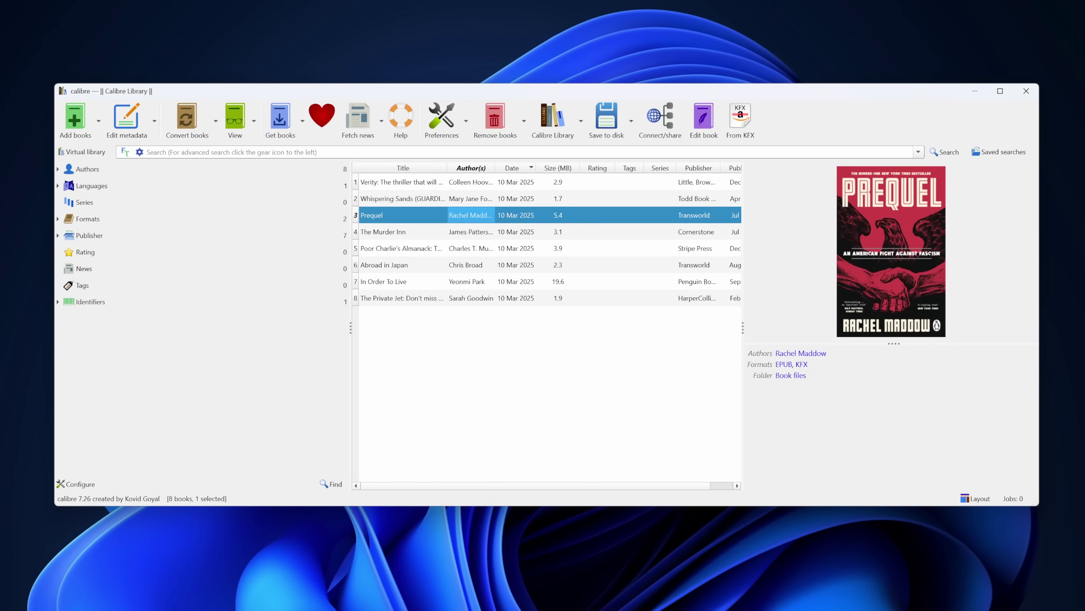
- Check the formats of The Murder Inn, Poor Charlie's Almanack, Abroad in Japan, In Order To Live and The Private Jet
click(402, 231)
click(402, 247)
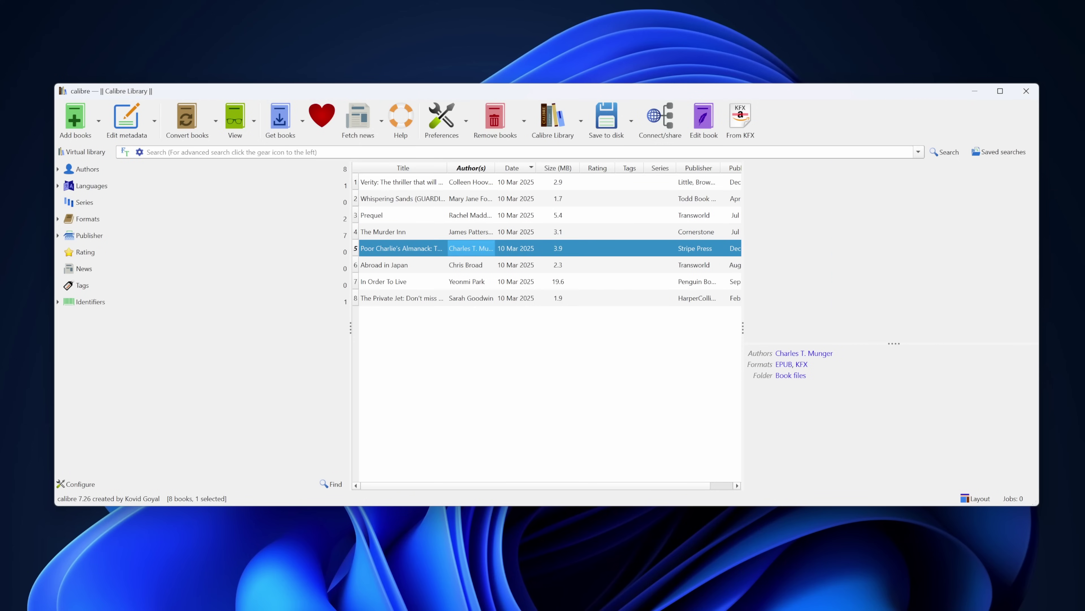
click(401, 264)
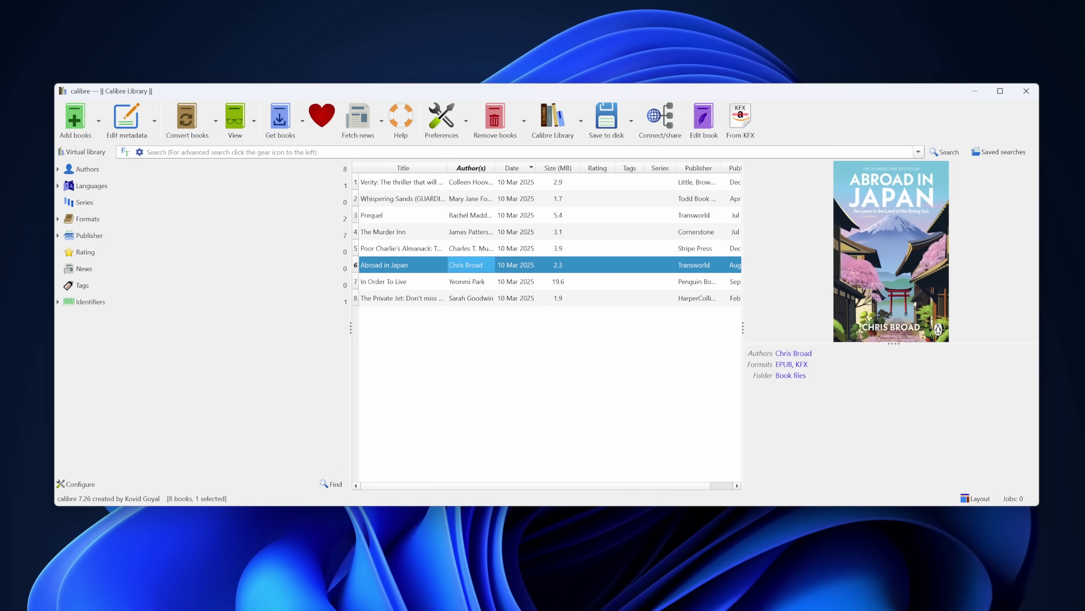
click(402, 281)
click(402, 298)
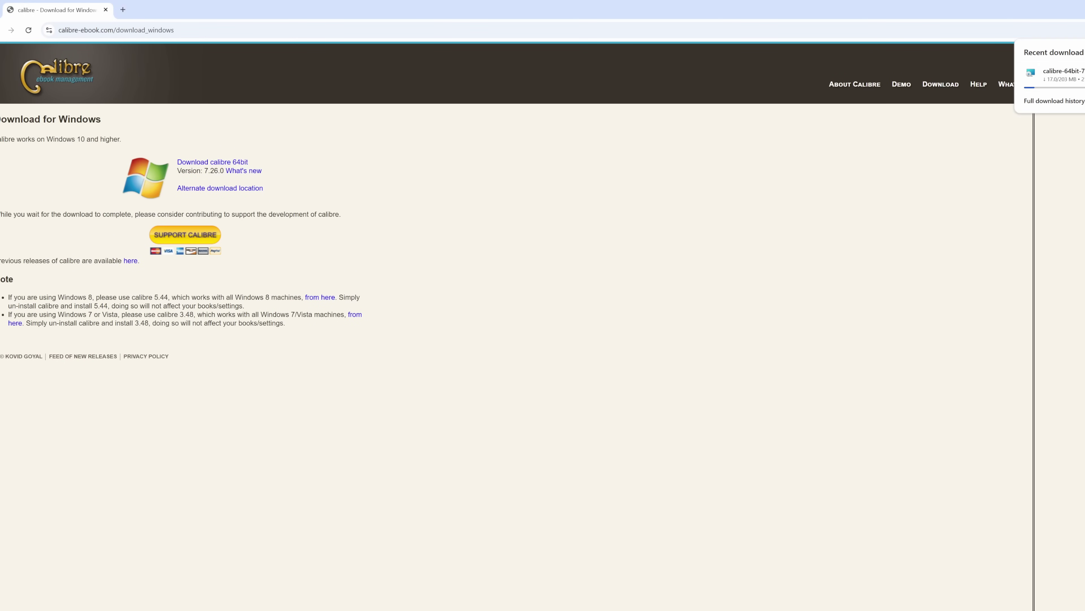
- Run the calibre-64bit-7.26.0 installer from the Downloads folder, then return to the Downloads window
drag(376, 50, 661, 89)
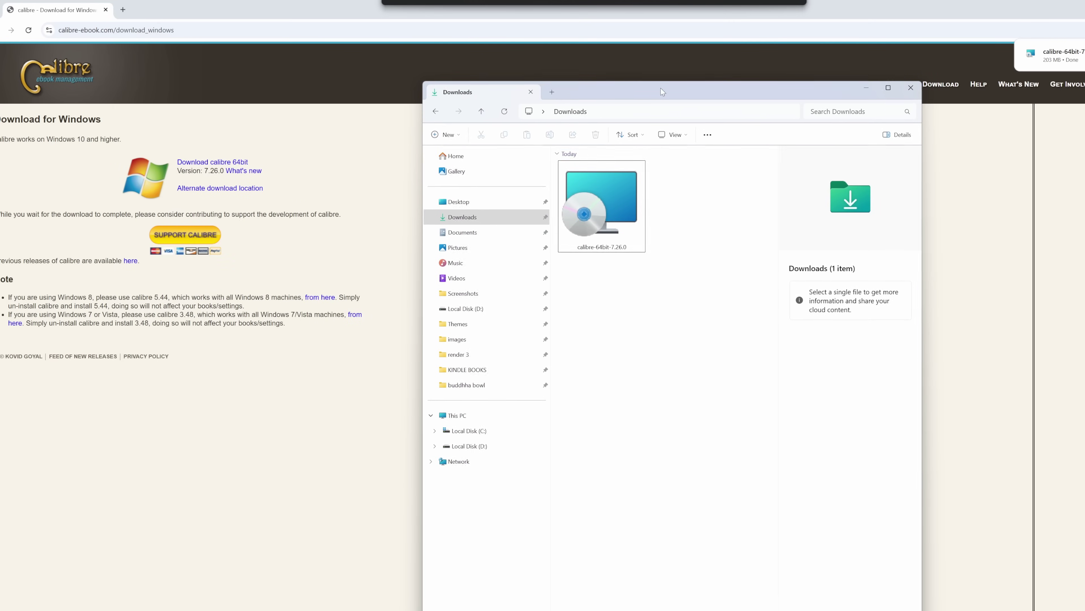
click(607, 203)
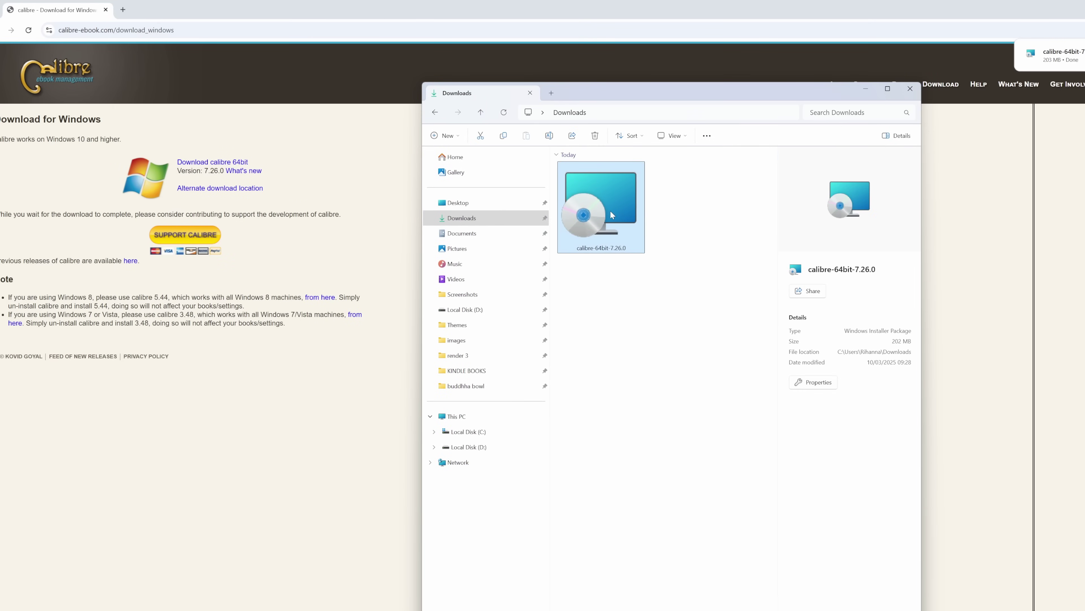
double_click(609, 210)
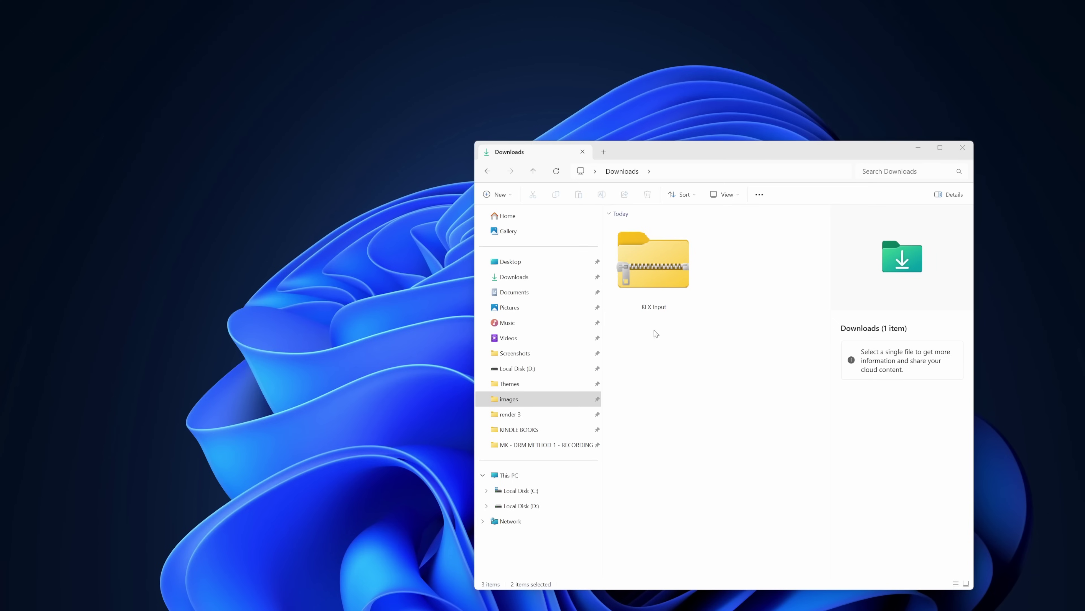
click(683, 378)
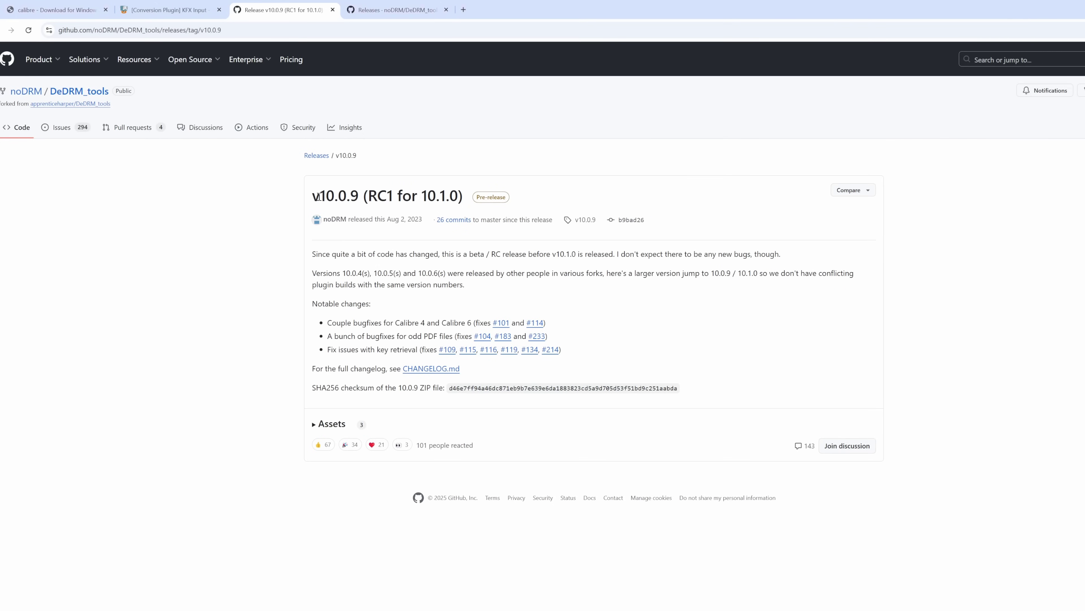
- Download DeDRM_tools_10.0.9.zip from the v10.0.9 release's Assets list
drag(313, 198, 468, 198)
click(468, 197)
click(314, 428)
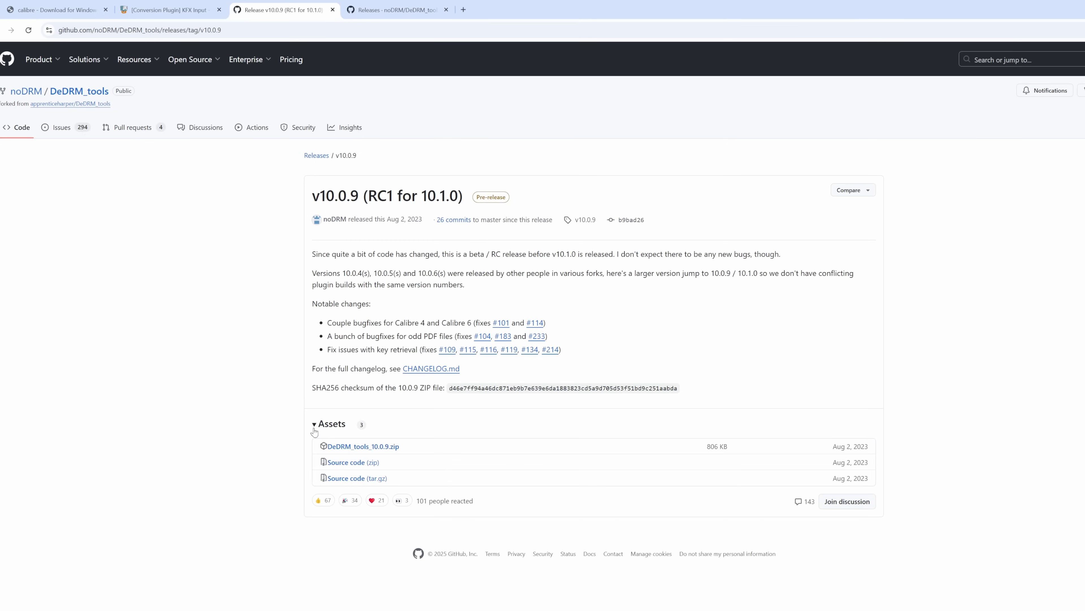
click(373, 449)
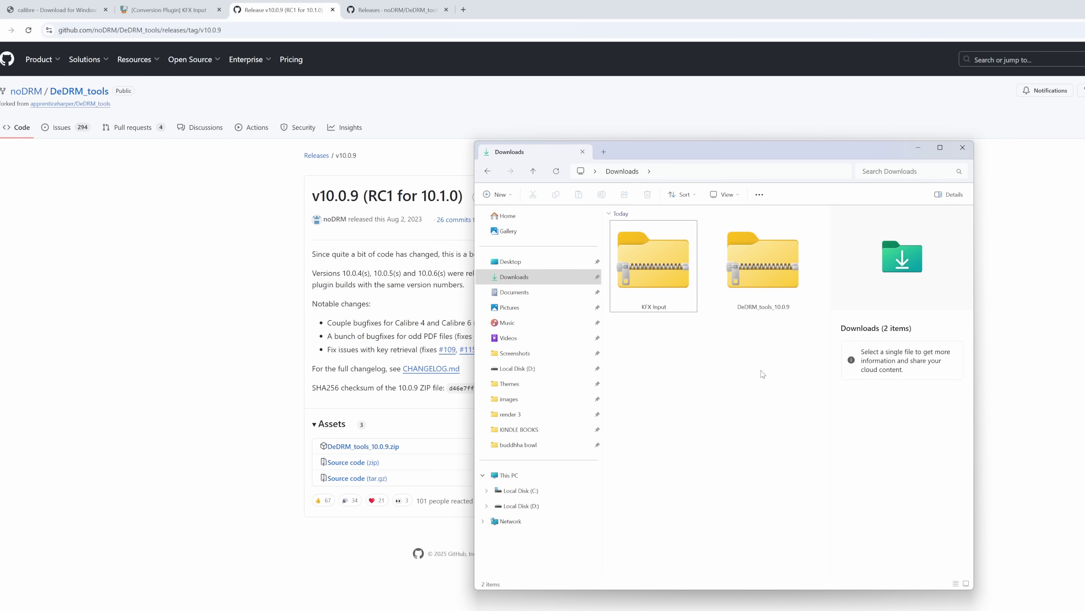
- Extract DeDRM_tools_10.0.9.zip with WinRAR into its own DeDRM_tools_10.0.9 folder
right_click(764, 273)
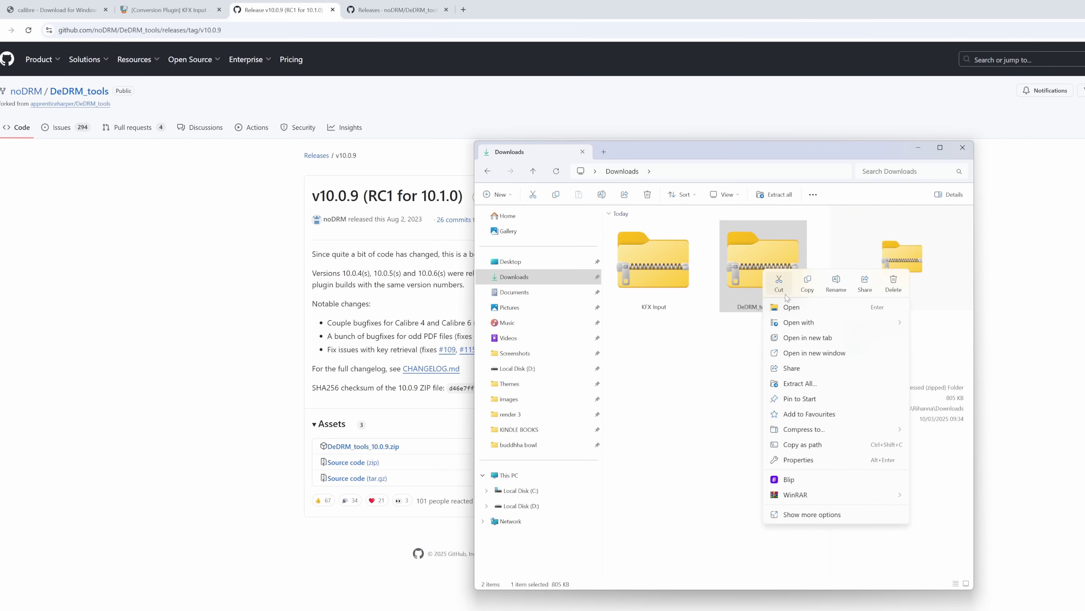
mouse_move(809, 496)
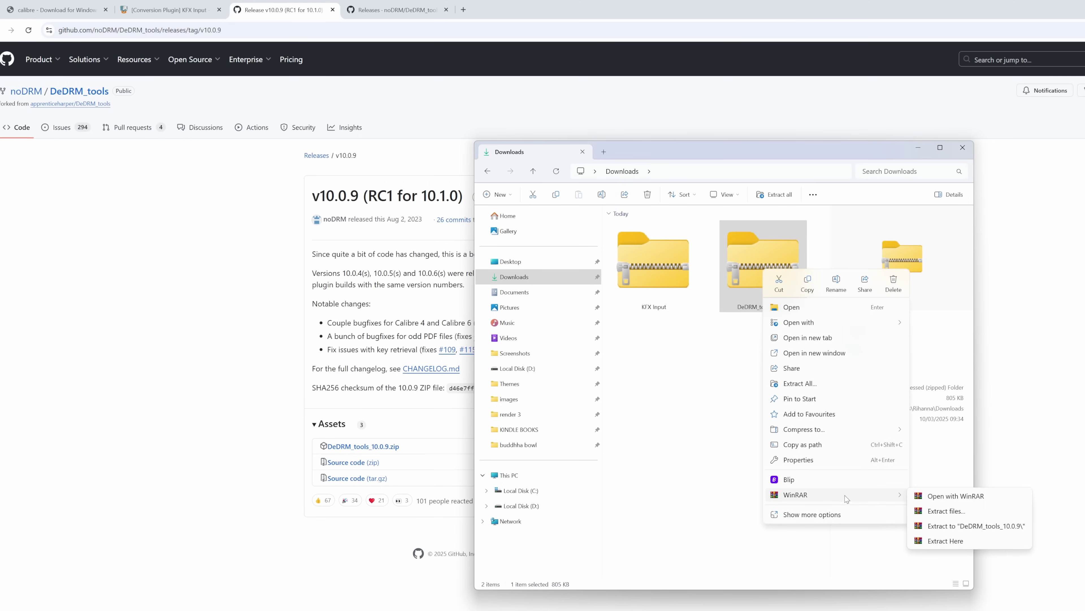
click(942, 527)
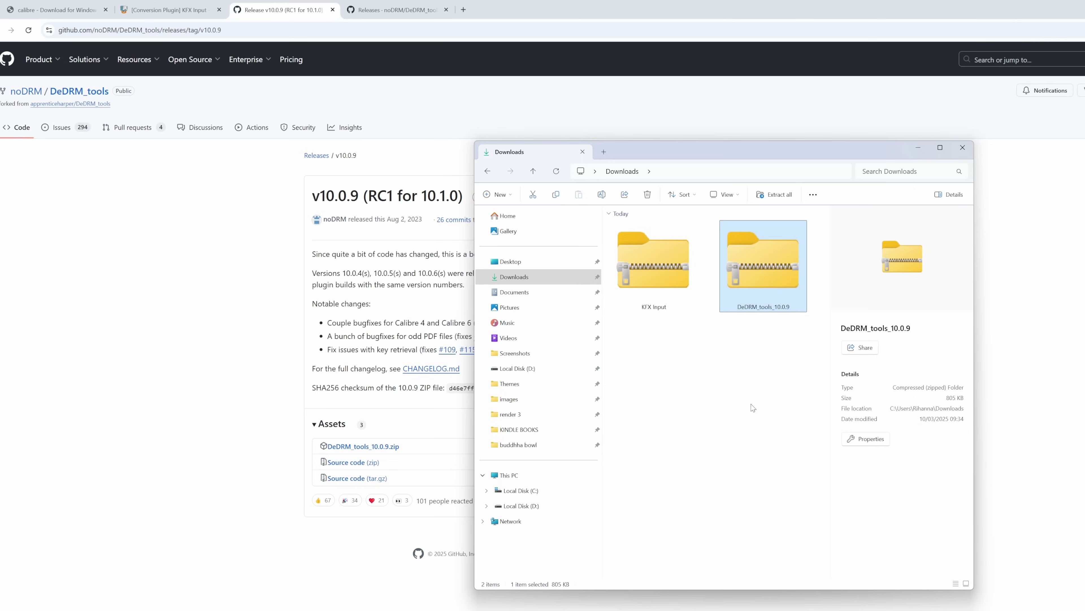
click(789, 429)
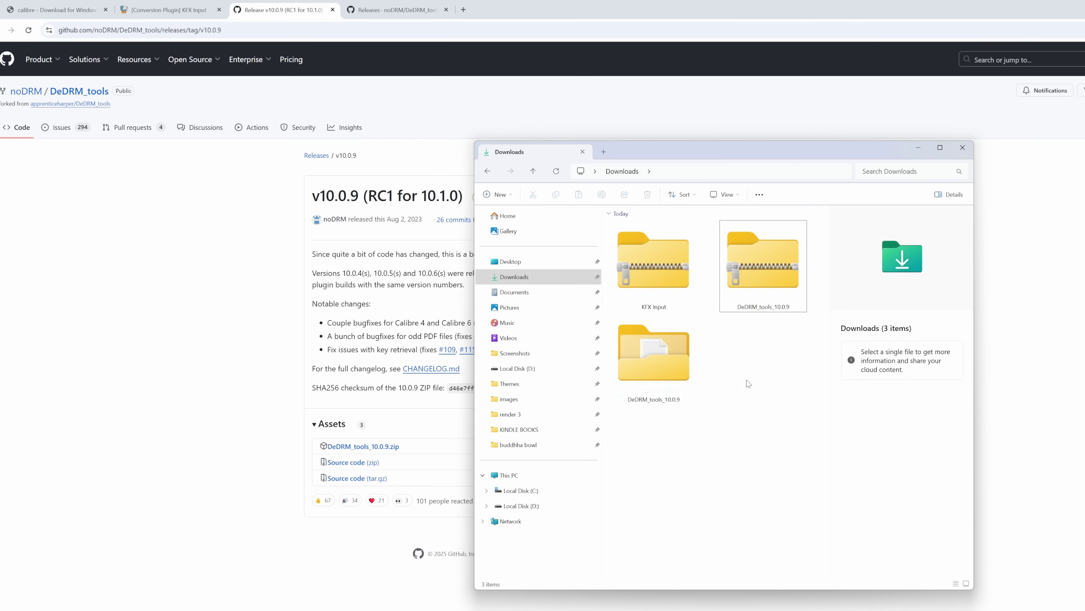
- Load the extracted DeDRM_tools_10.0.9 folder as a calibre plugin, then open the folder
click(657, 353)
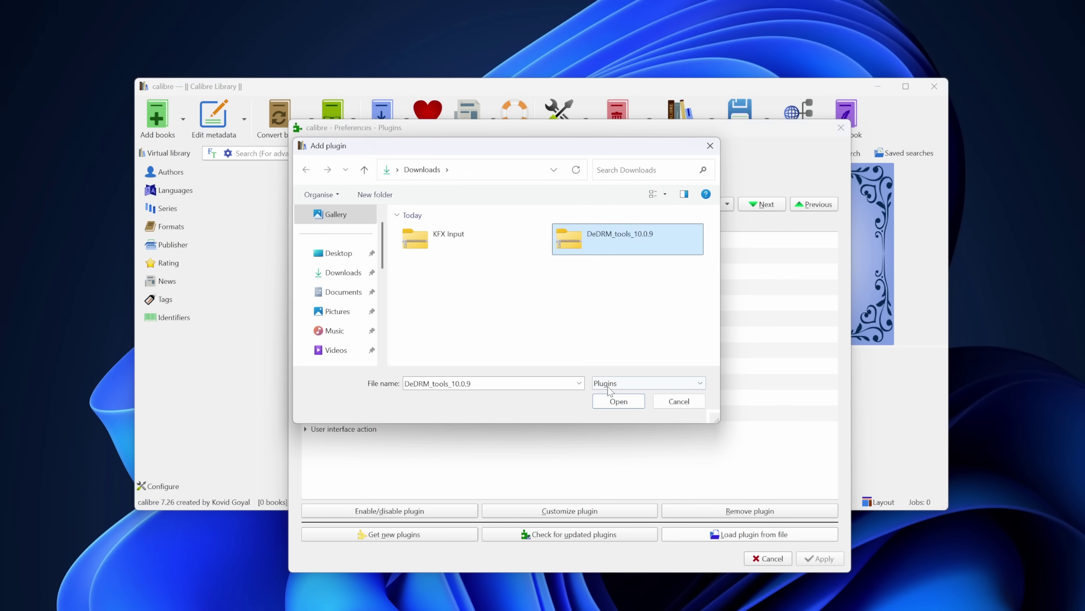
click(615, 402)
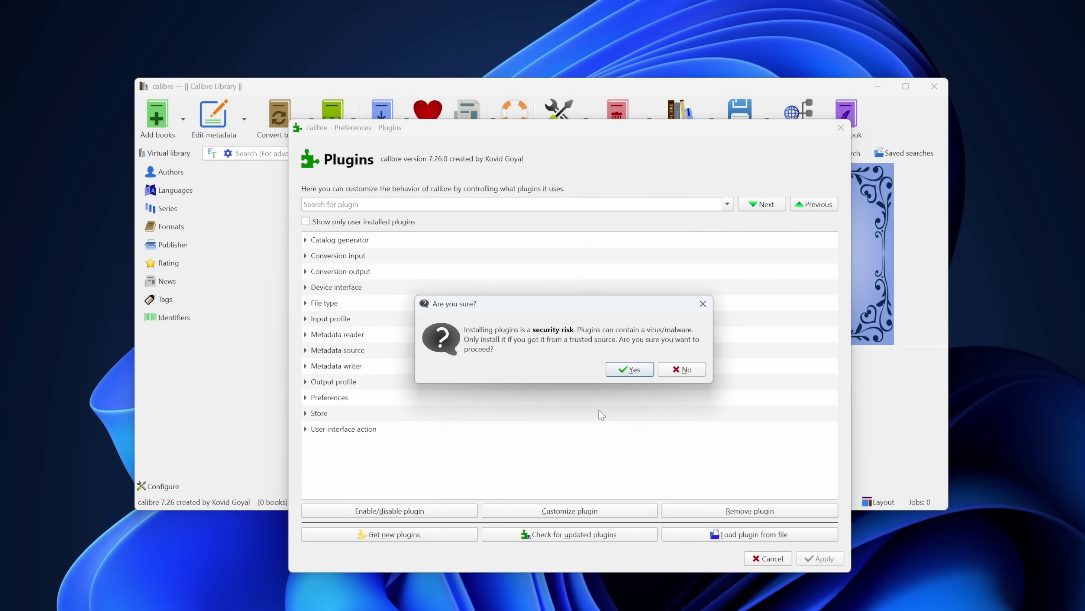
click(632, 370)
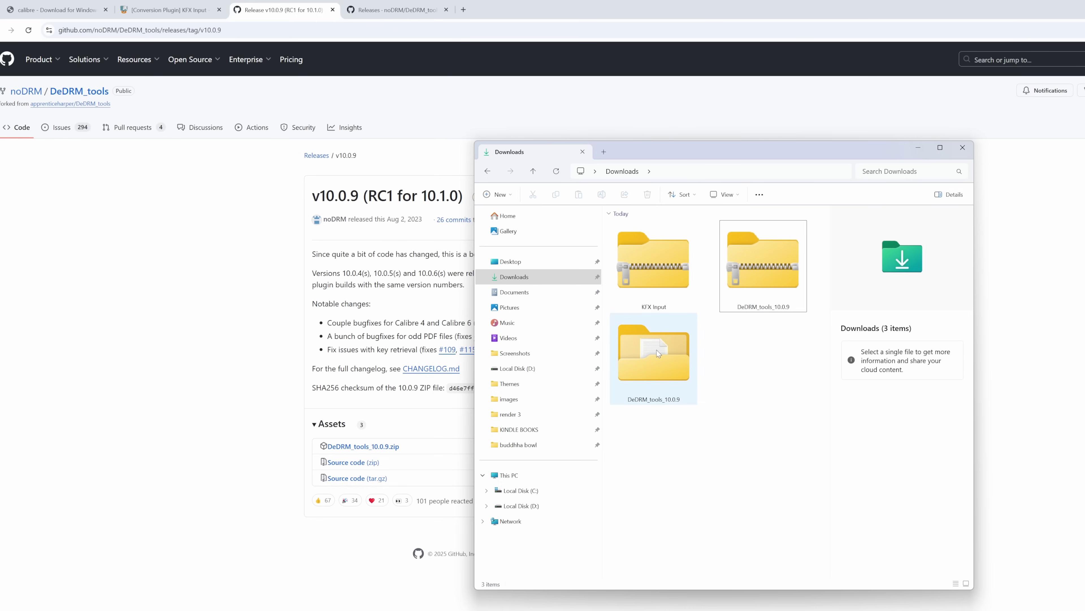
double_click(657, 349)
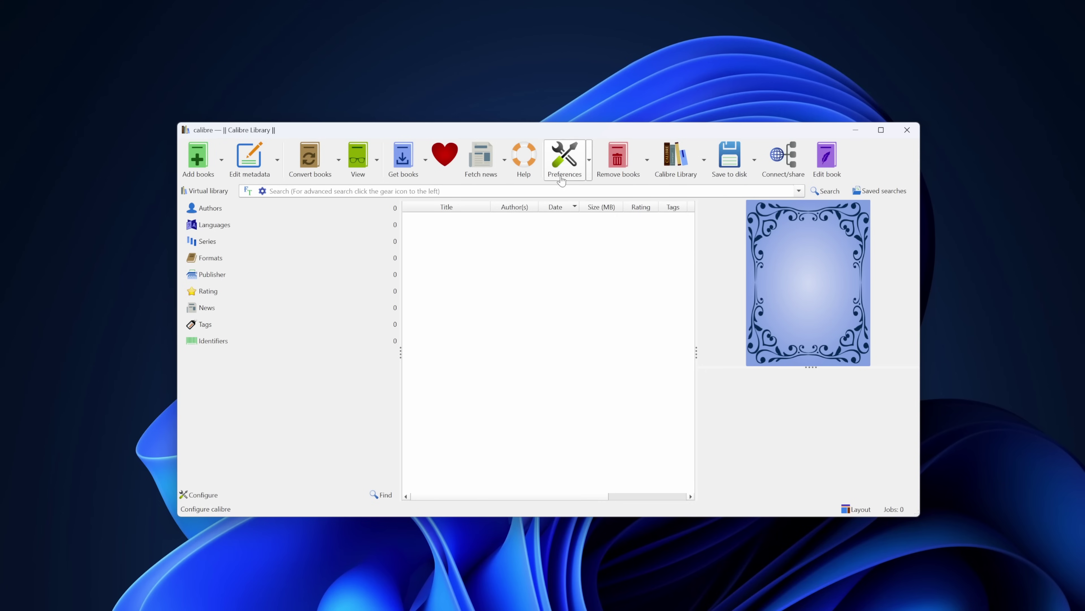
- Load the KFX Input plugin archive through Preferences > Plugins, accepting the security warning
click(565, 165)
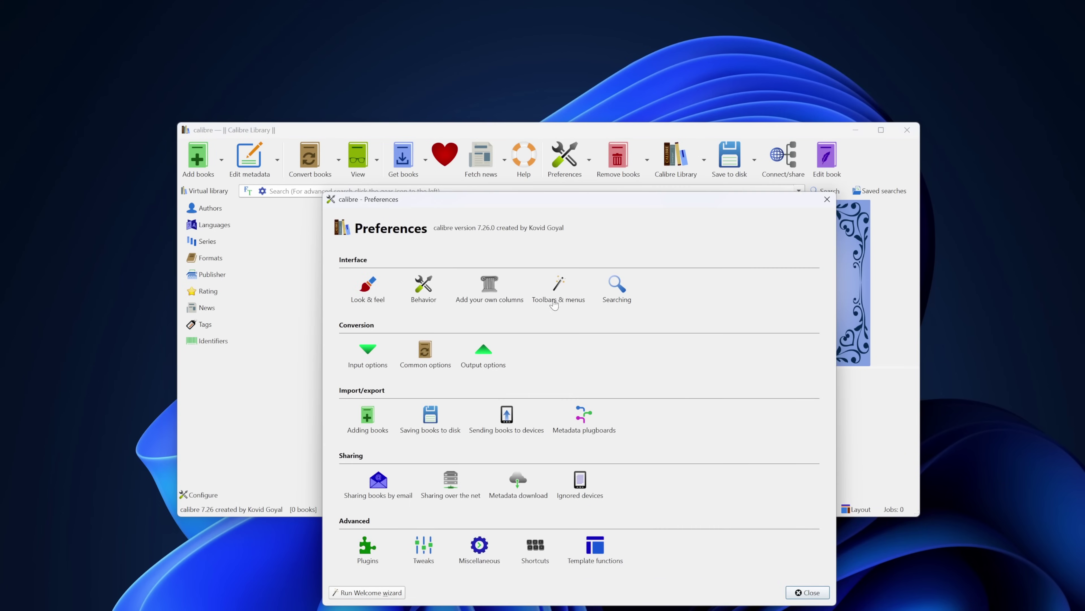
click(367, 552)
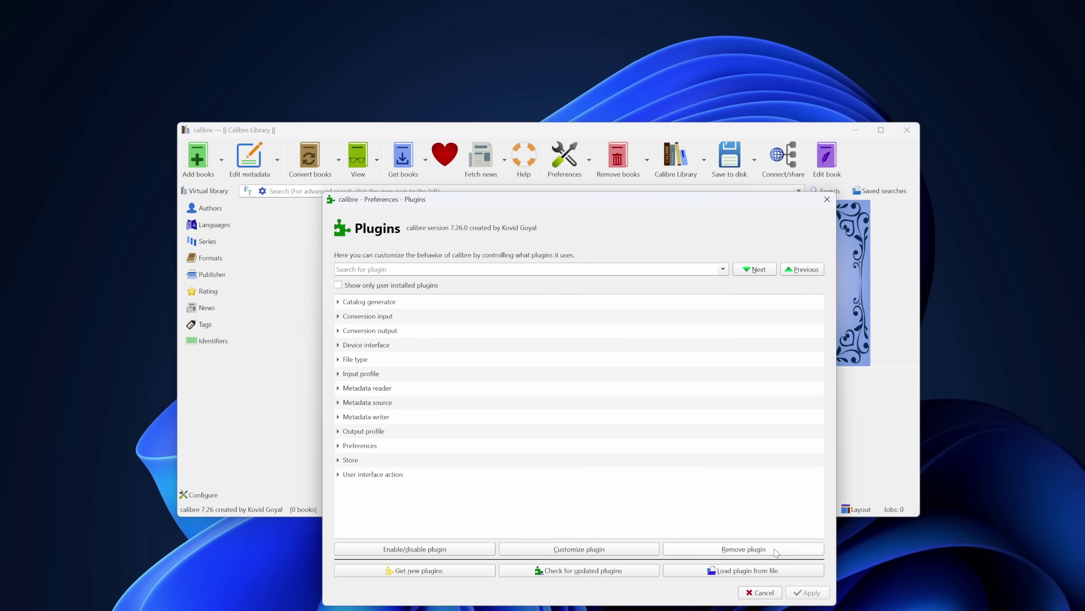
click(736, 570)
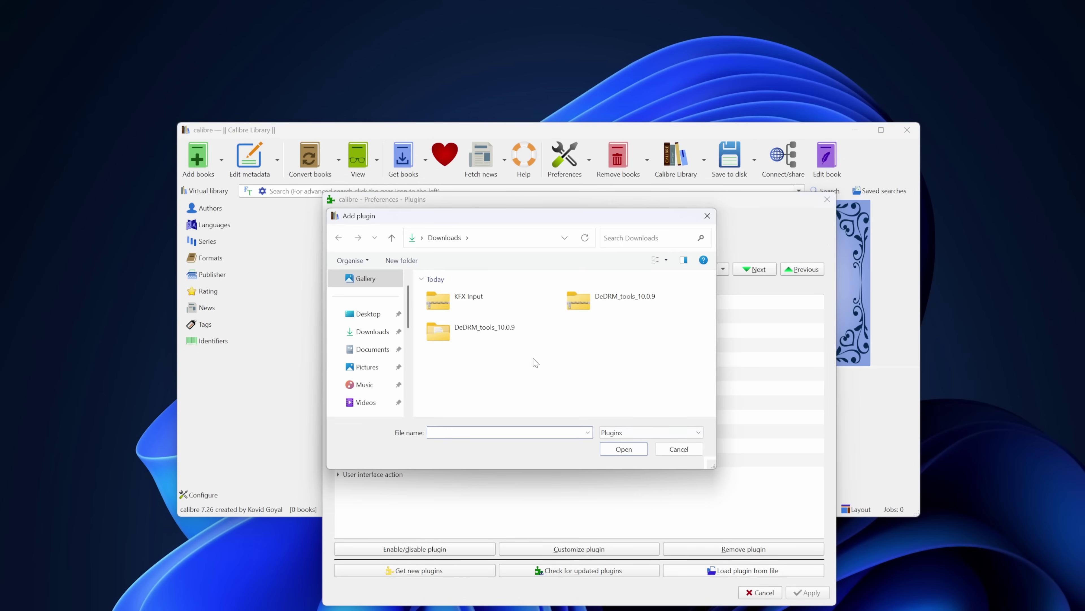
click(463, 302)
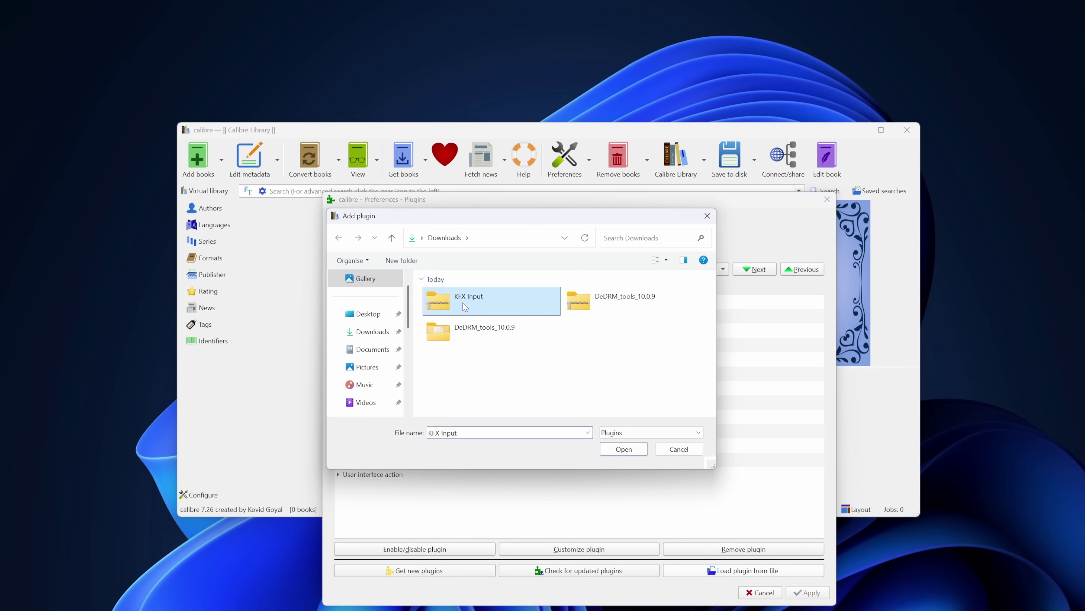
click(623, 450)
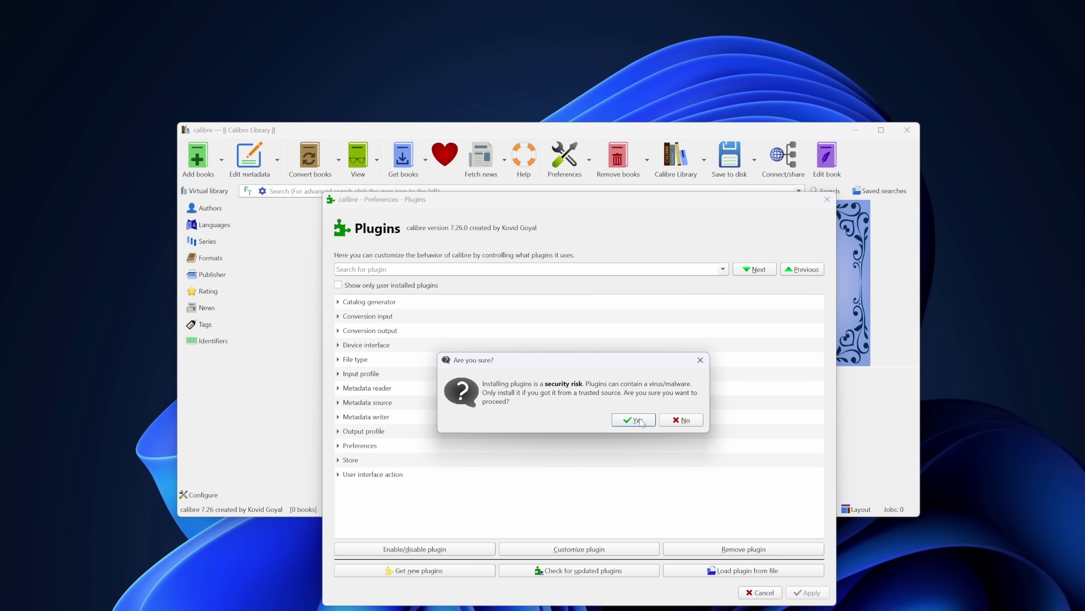
click(640, 420)
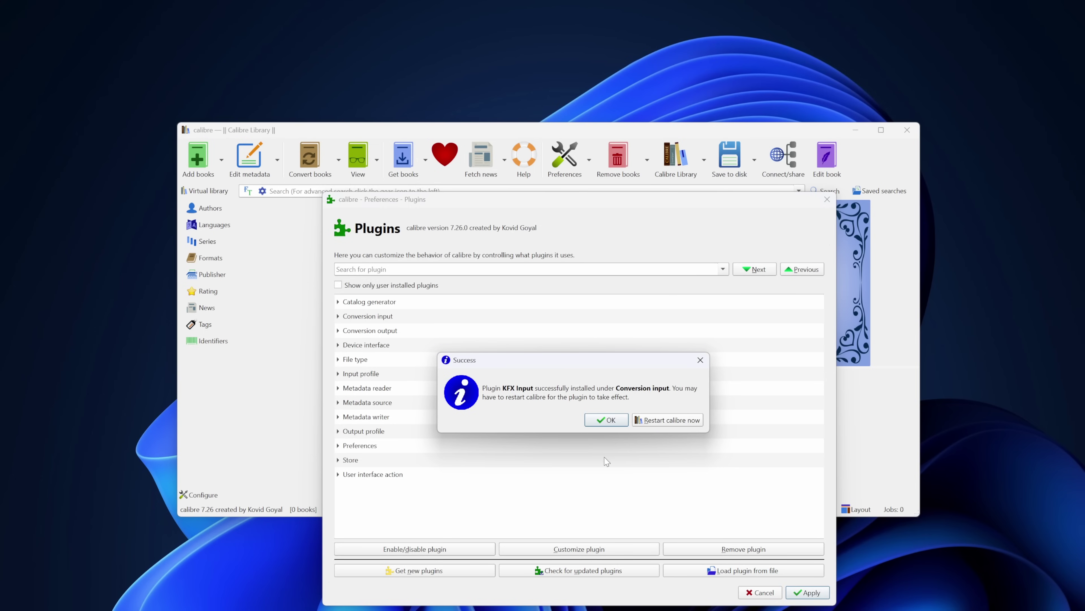
click(610, 420)
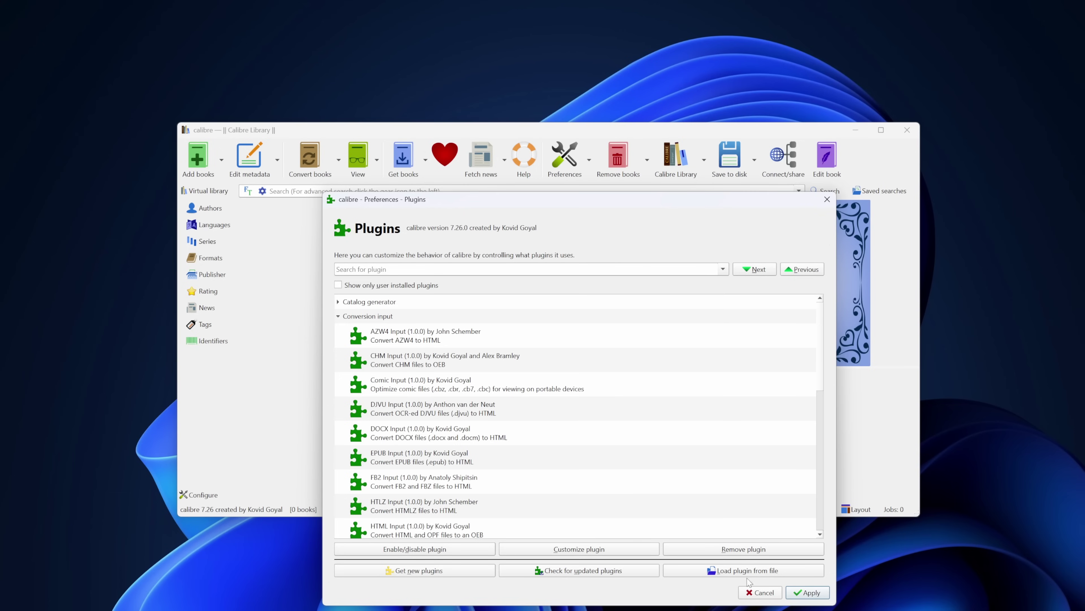
- Install the DeDRM_plugin archive from the DeDRM_tools_10.0.9 folder, accepting the security warning
click(696, 573)
double_click(510, 338)
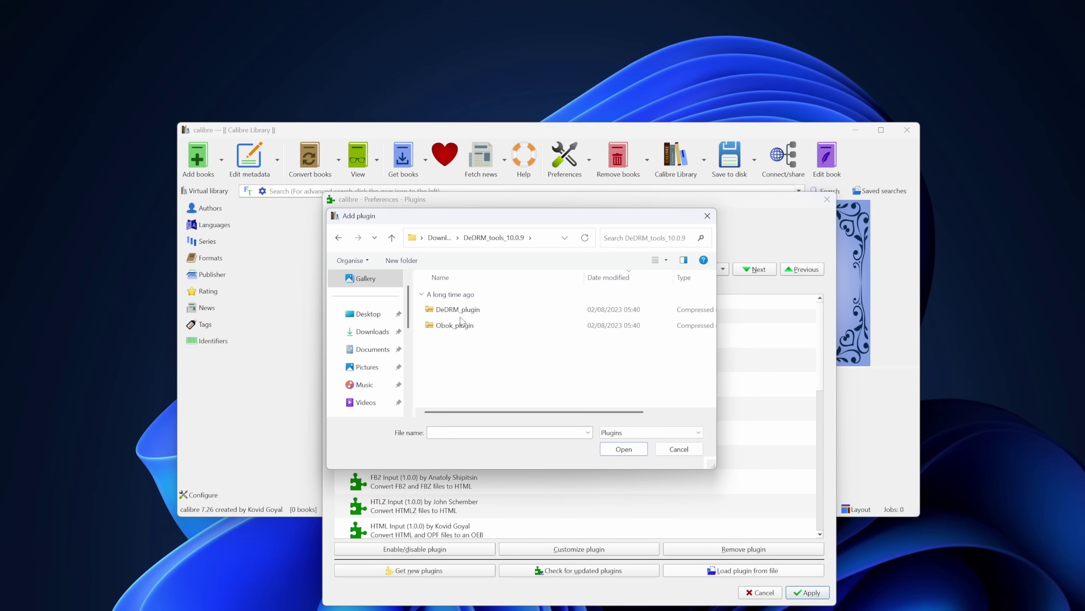
click(458, 310)
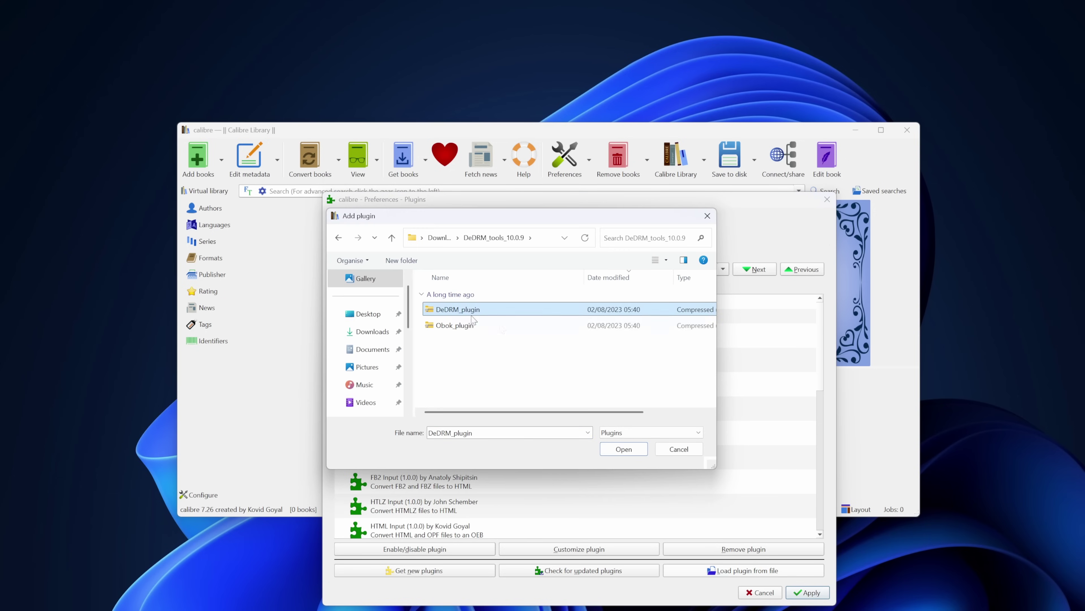
click(622, 448)
click(635, 419)
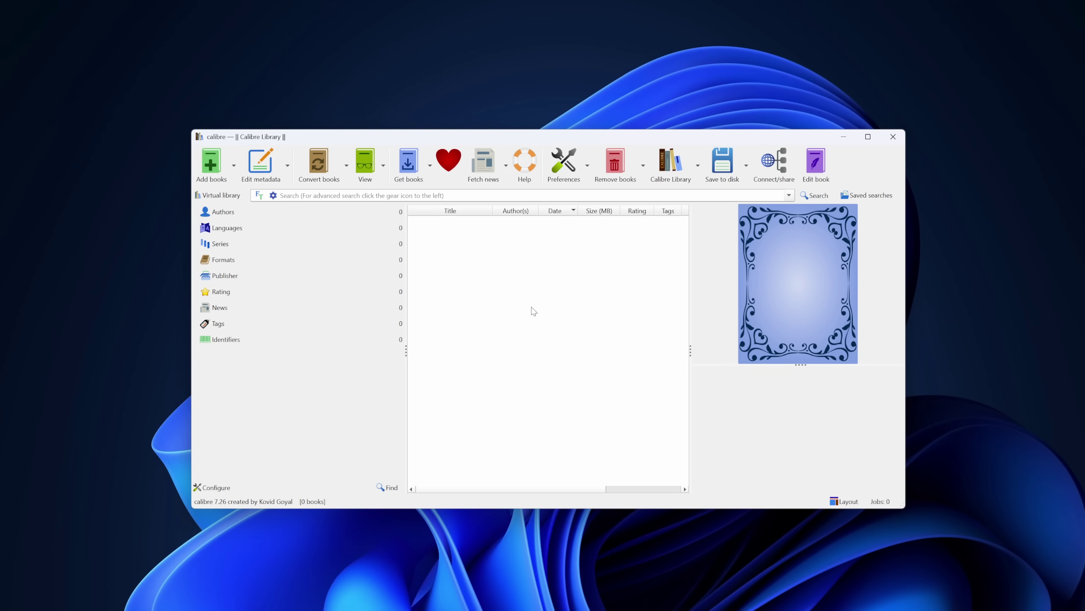
- Show only user-installed plugins, with the Conversion input and File type categories expanded
click(564, 165)
click(363, 548)
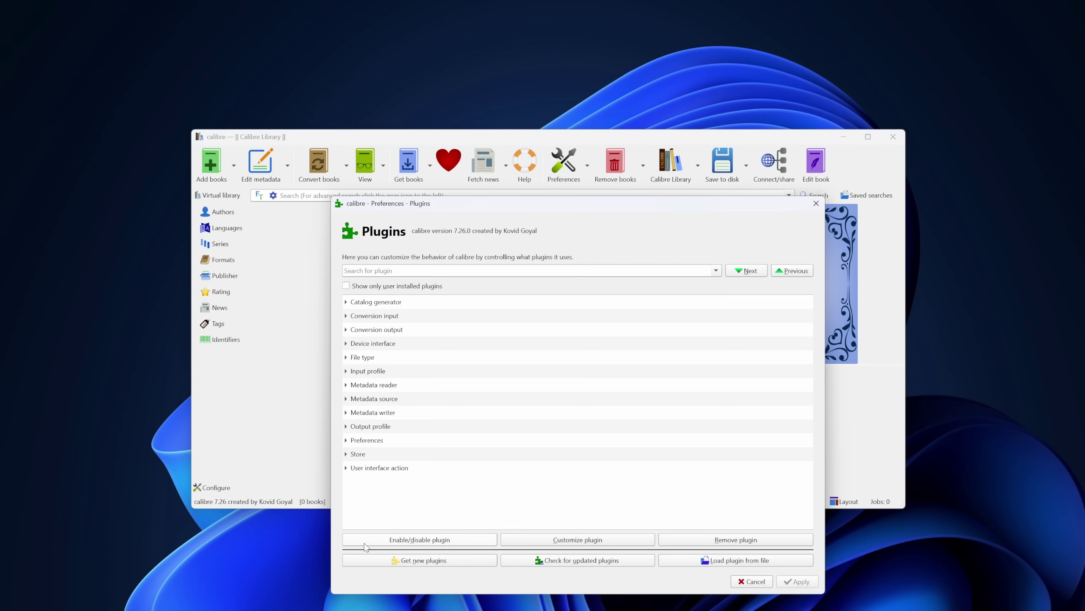
click(346, 286)
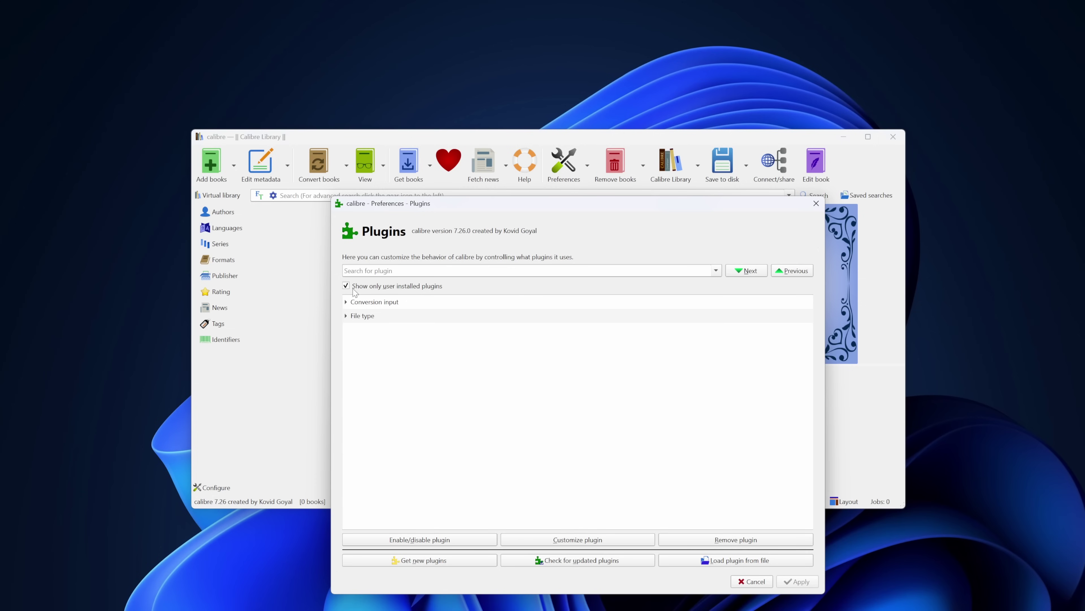
click(346, 302)
click(346, 339)
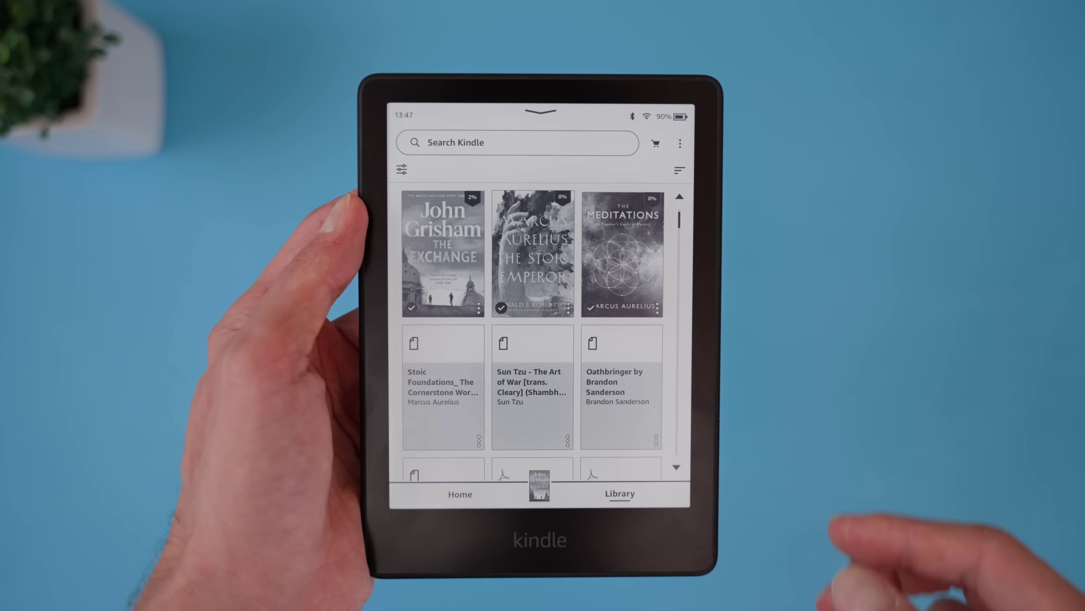
- Open Device info from the Kindle's Settings menu to view its firmware version
click(680, 144)
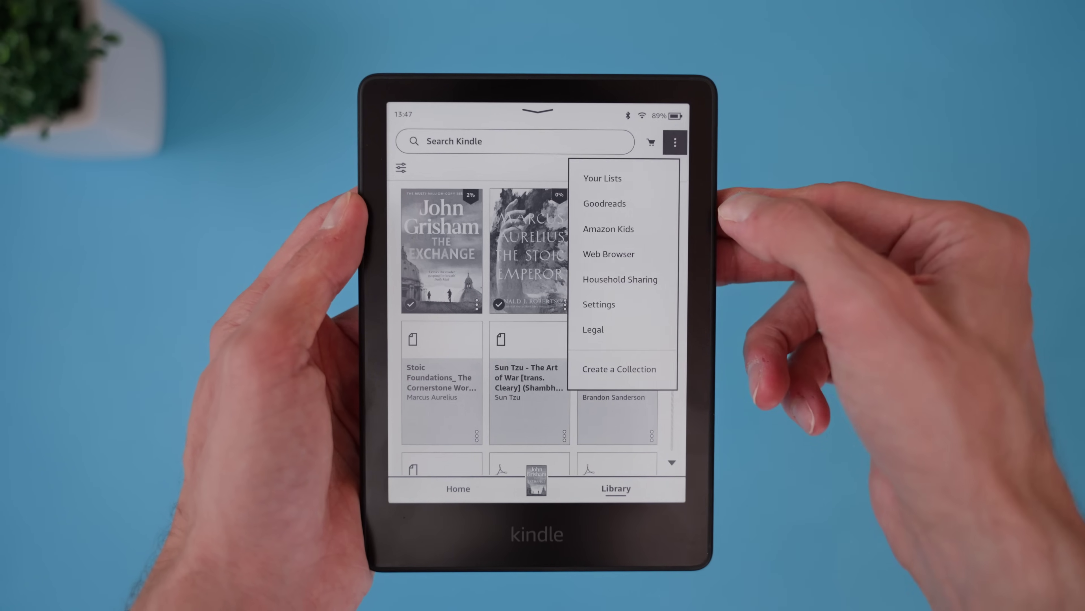
click(599, 304)
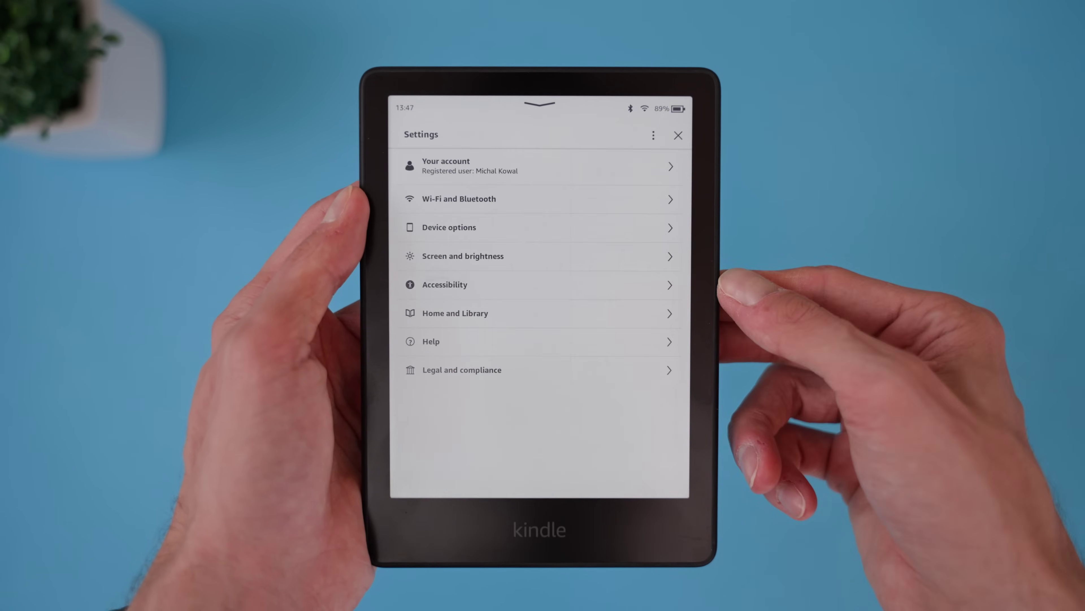
click(654, 135)
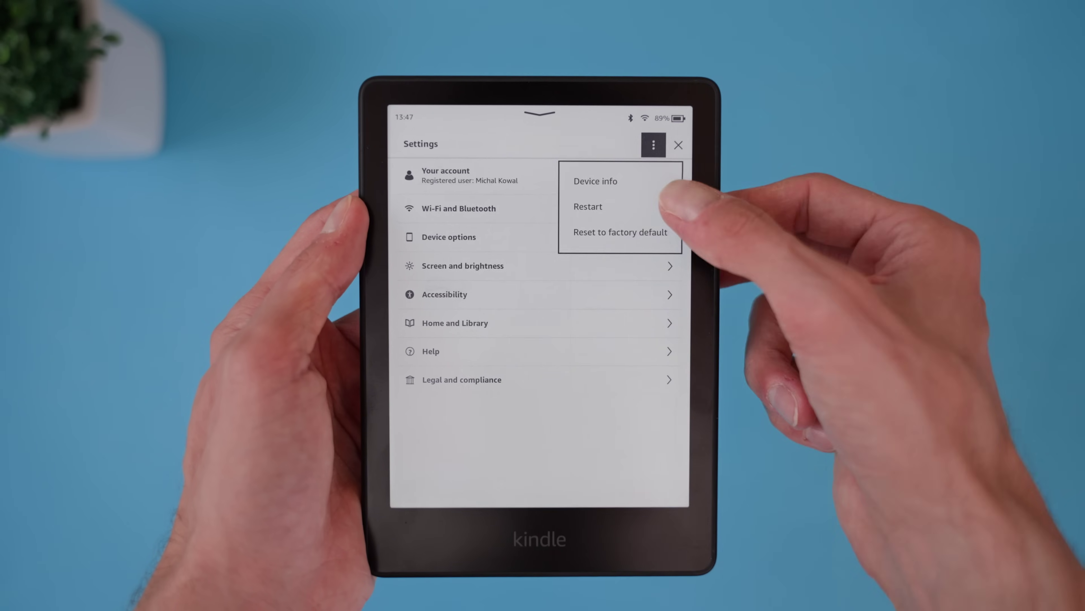
click(658, 183)
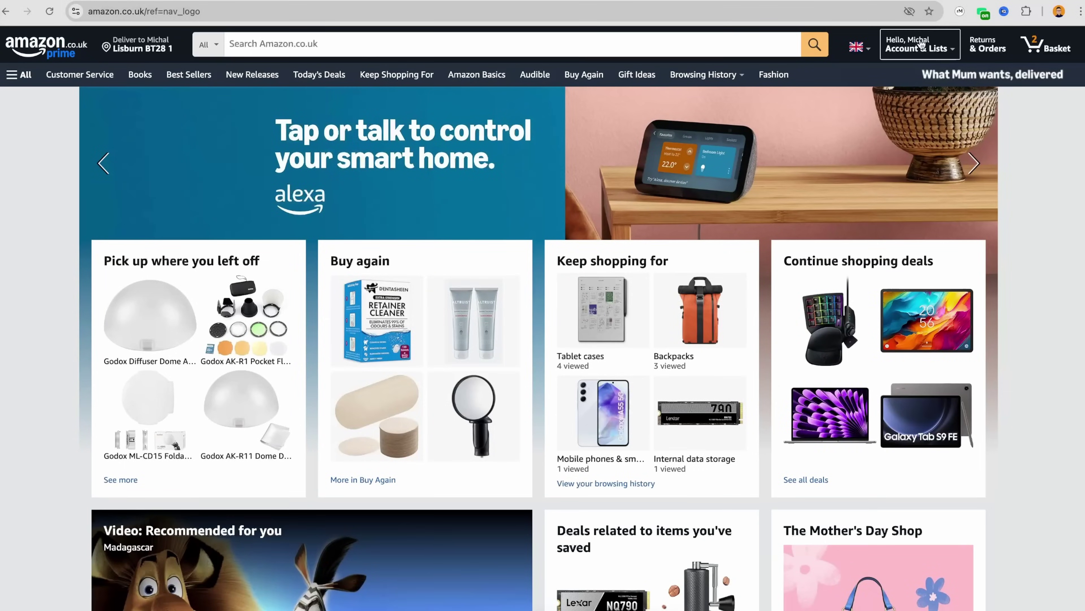
- Open the HOW TO DO STUFF Kindle's details under Manage Your Content and Devices > Devices
mouse_move(922, 45)
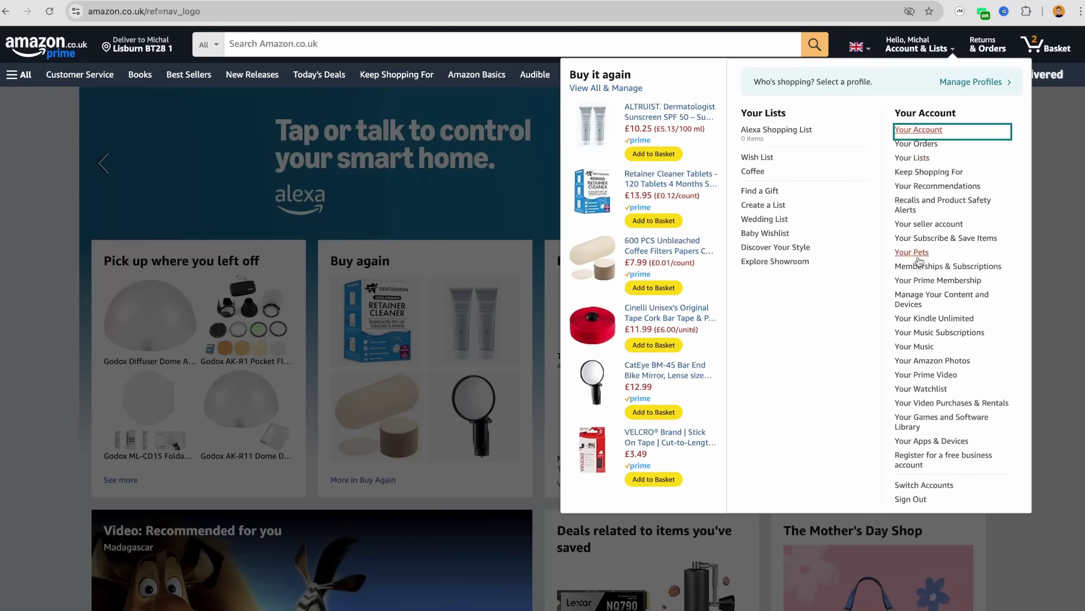
click(914, 300)
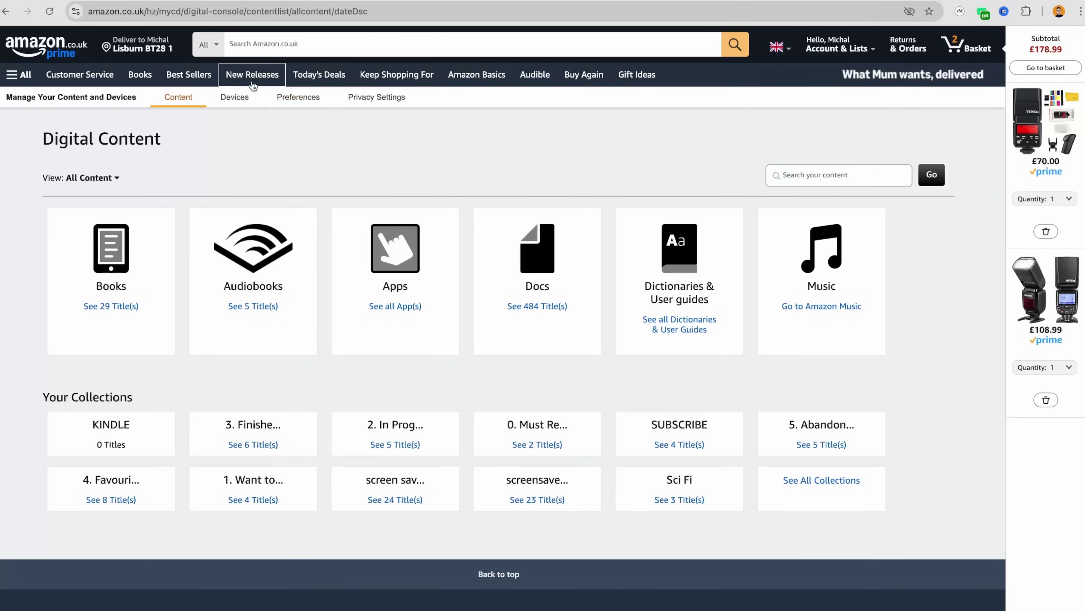
click(225, 101)
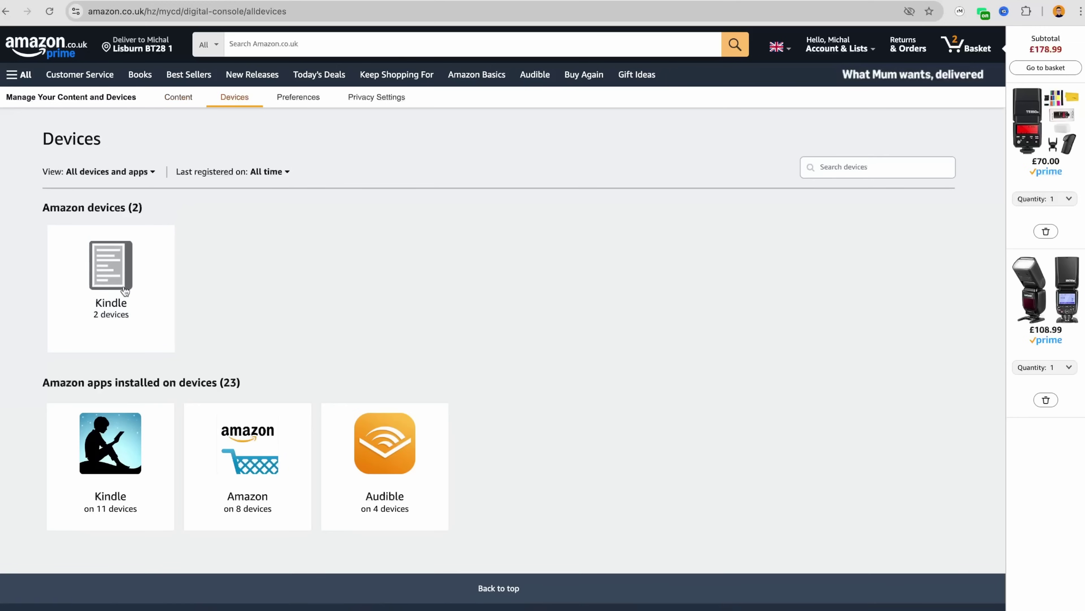
click(108, 302)
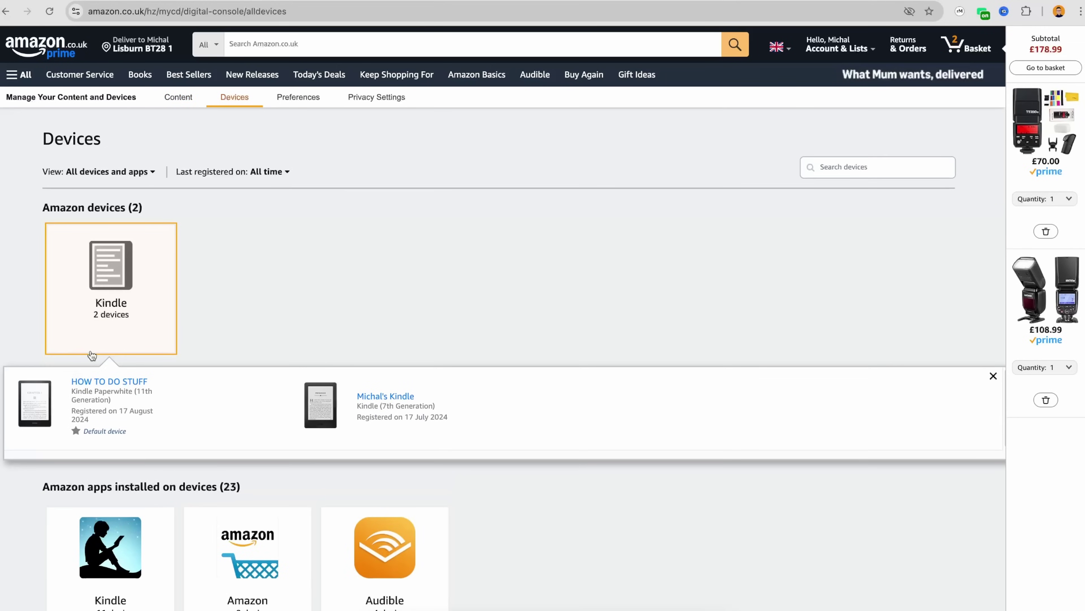
click(87, 382)
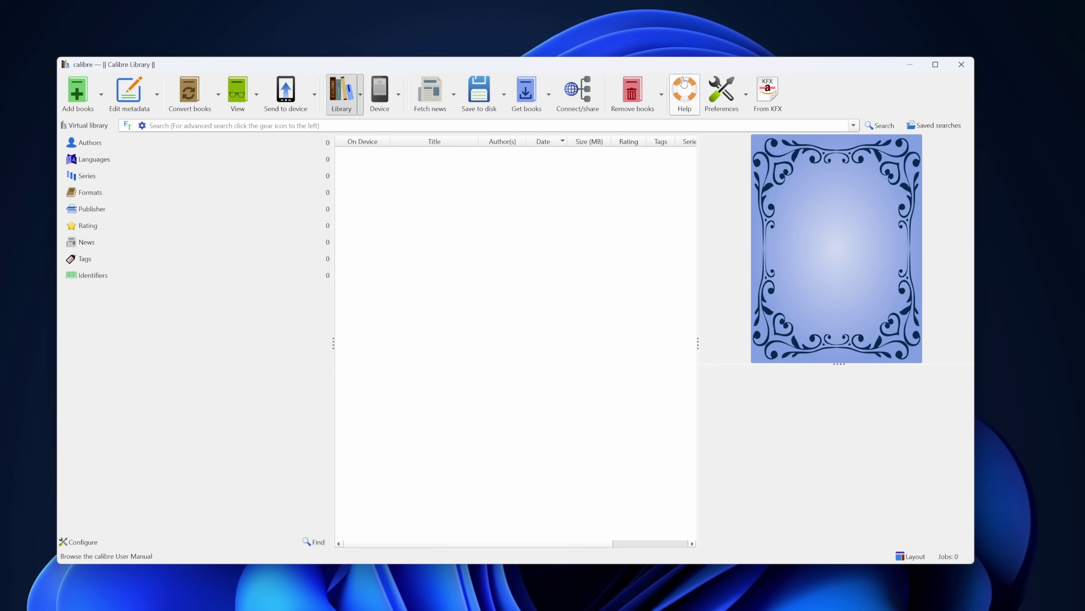
- Open the DeDRM plugin's configuration from the user-installed File type plugins
click(721, 91)
click(274, 515)
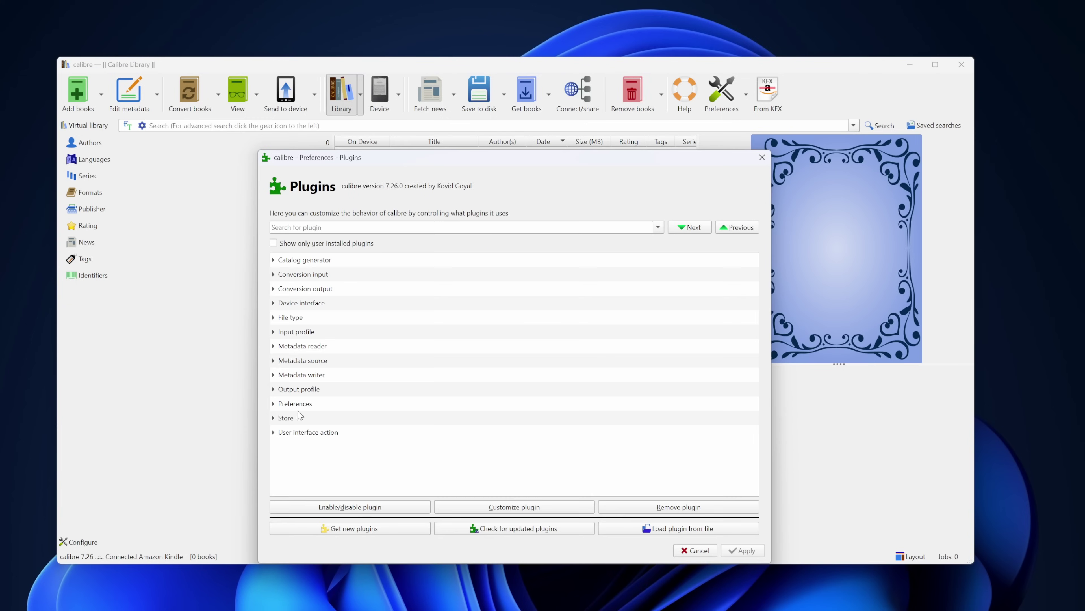
click(296, 244)
click(274, 274)
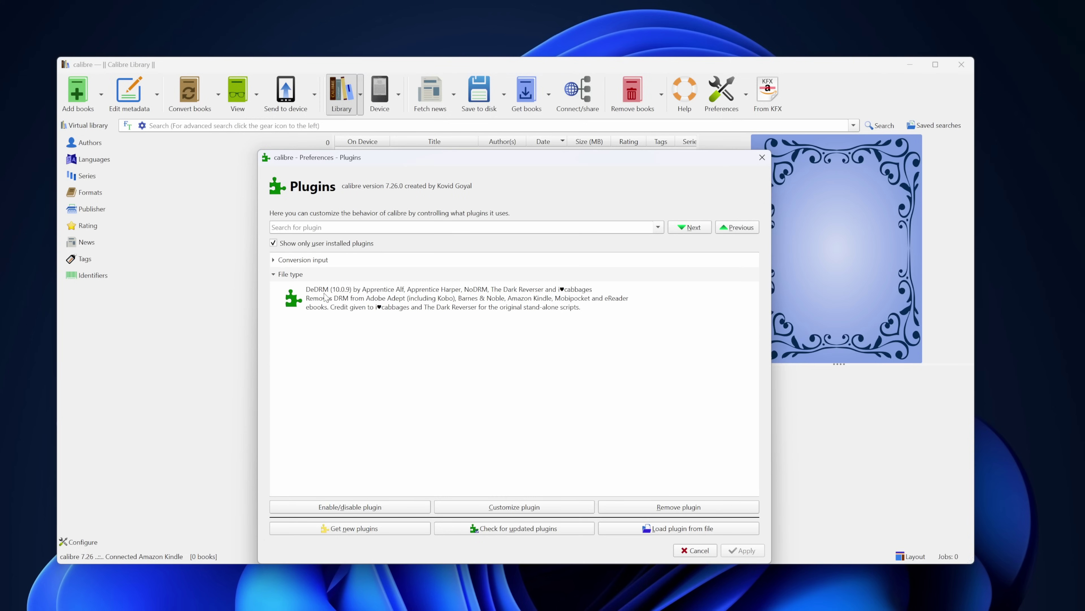
click(399, 305)
double_click(399, 305)
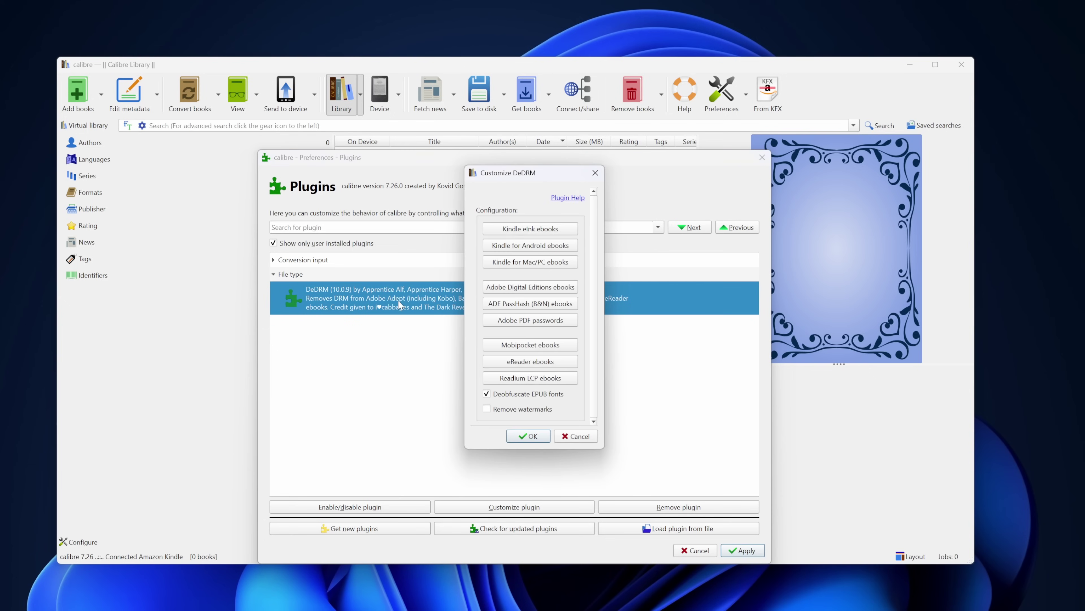
- Add the pasted Kindle serial number under Kindle eInk ebooks and apply the changes
click(532, 231)
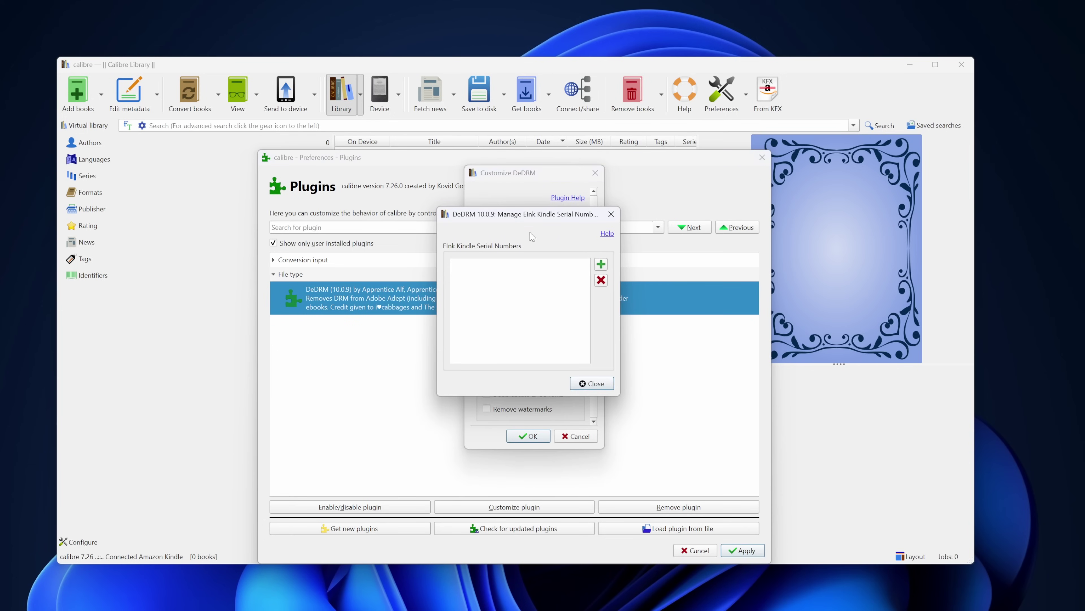
click(601, 264)
key(ctrl+v)
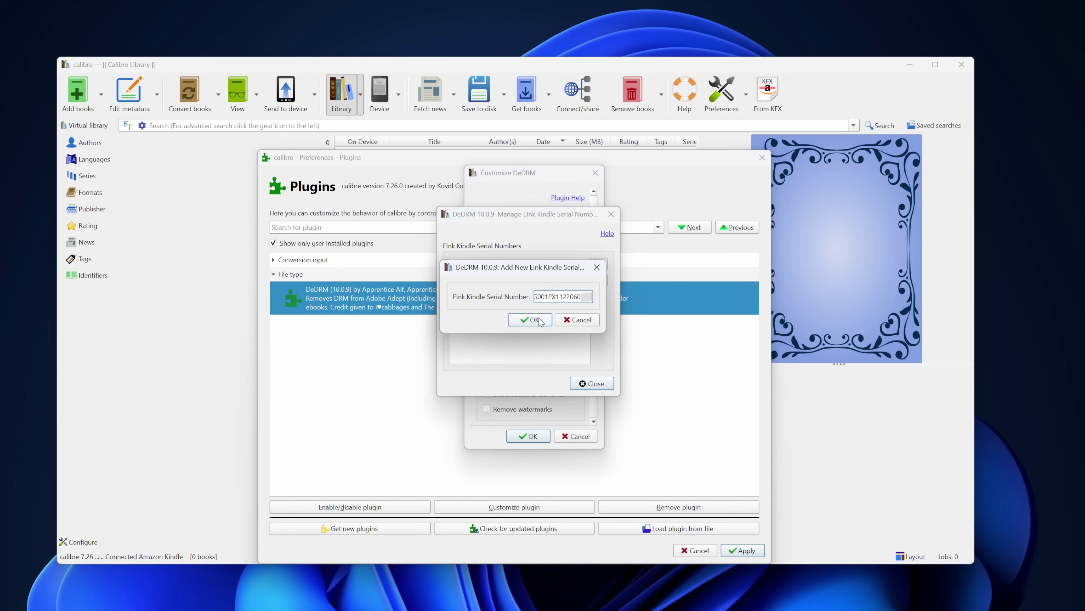
click(540, 322)
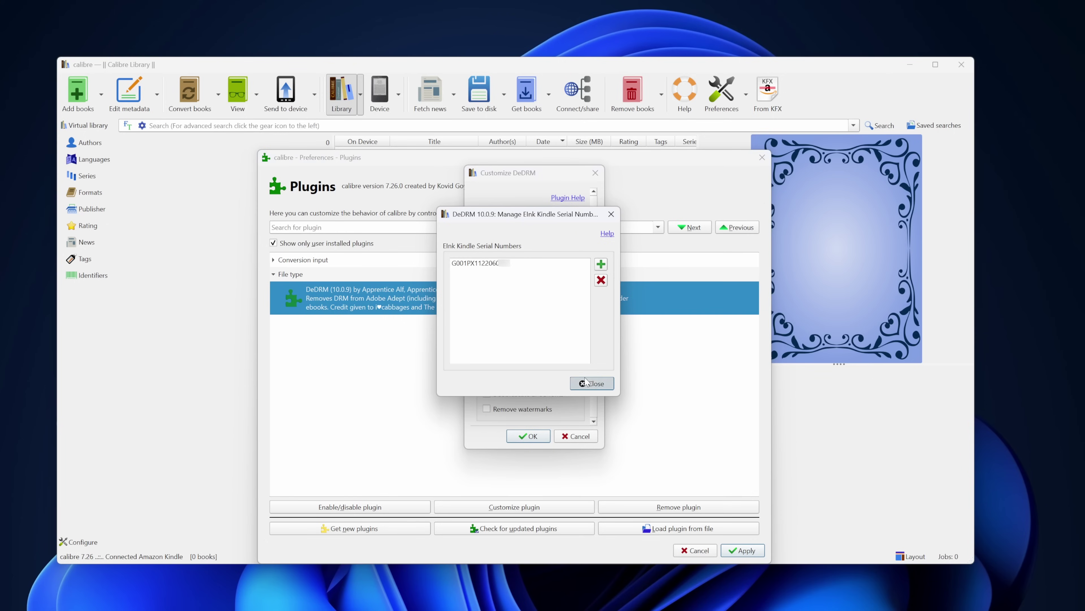
click(592, 383)
click(529, 436)
click(743, 551)
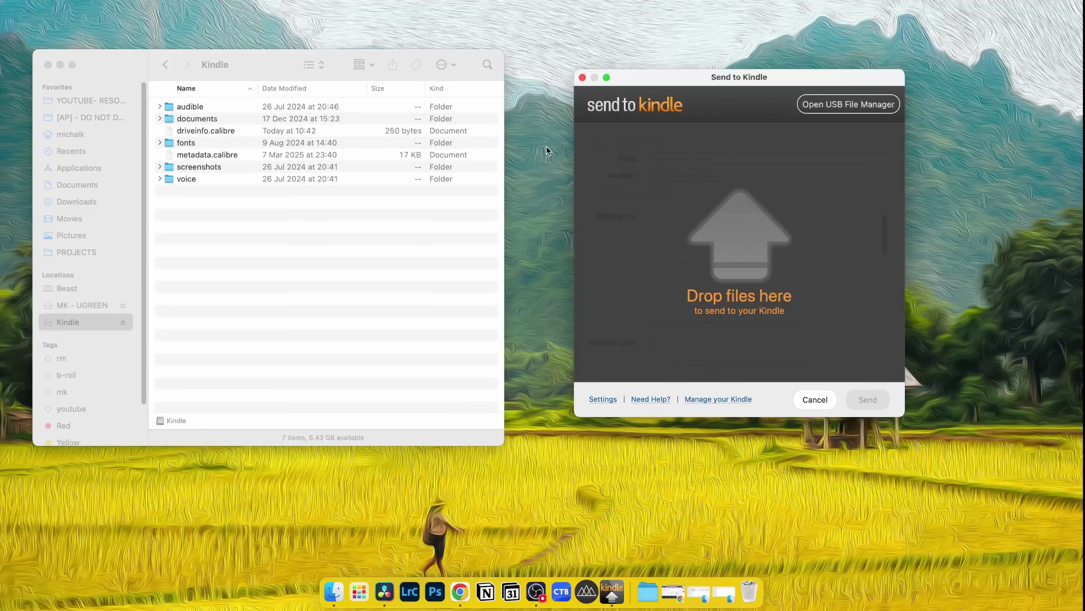
- Bring the Finder window listing the Kindle drive in front of Send to Kindle
click(189, 332)
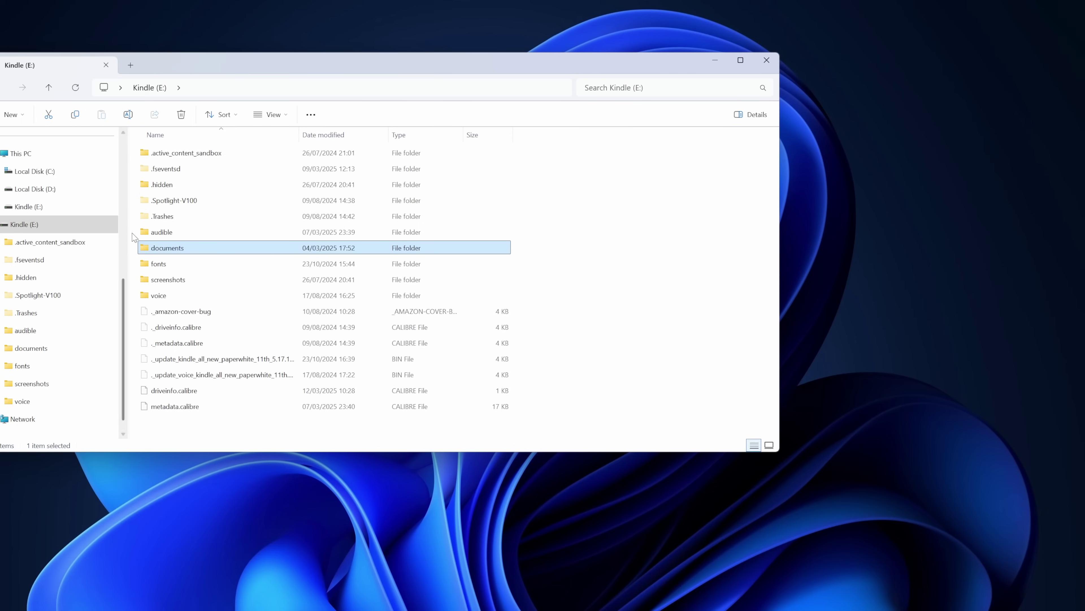
- Go into the Kindle's documents > Downloads > Items01 folder and scroll through its .kfx books
double_click(219, 250)
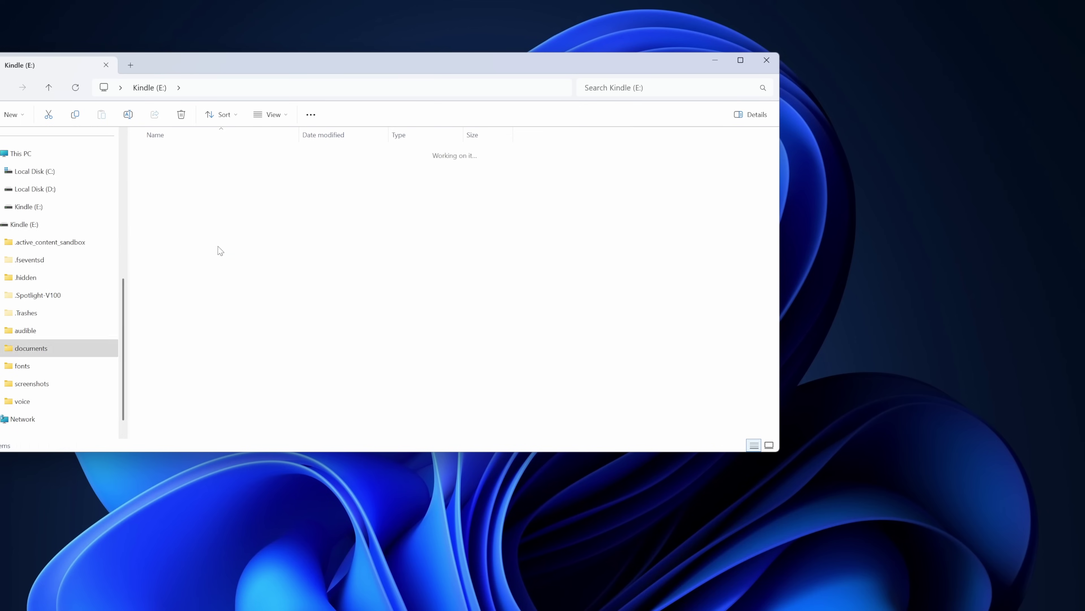
double_click(193, 169)
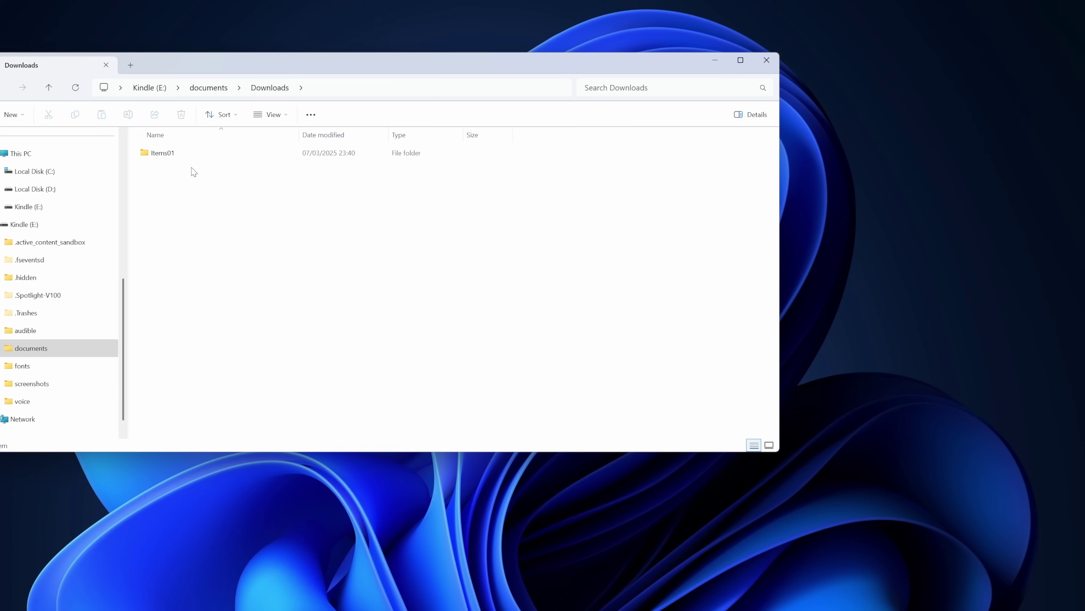
double_click(203, 154)
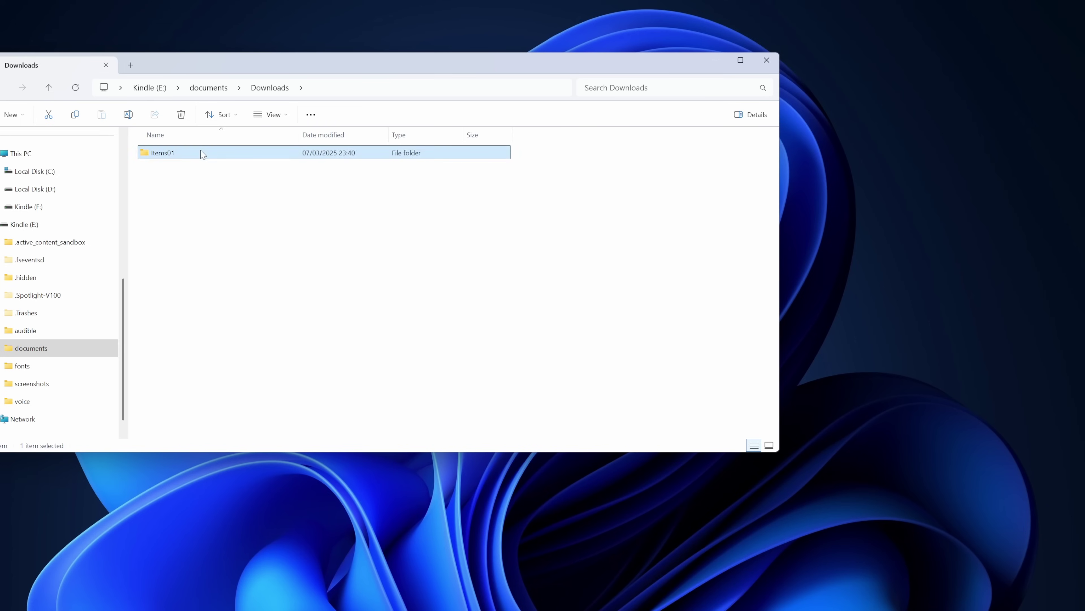
scroll(323, 282, down, 1)
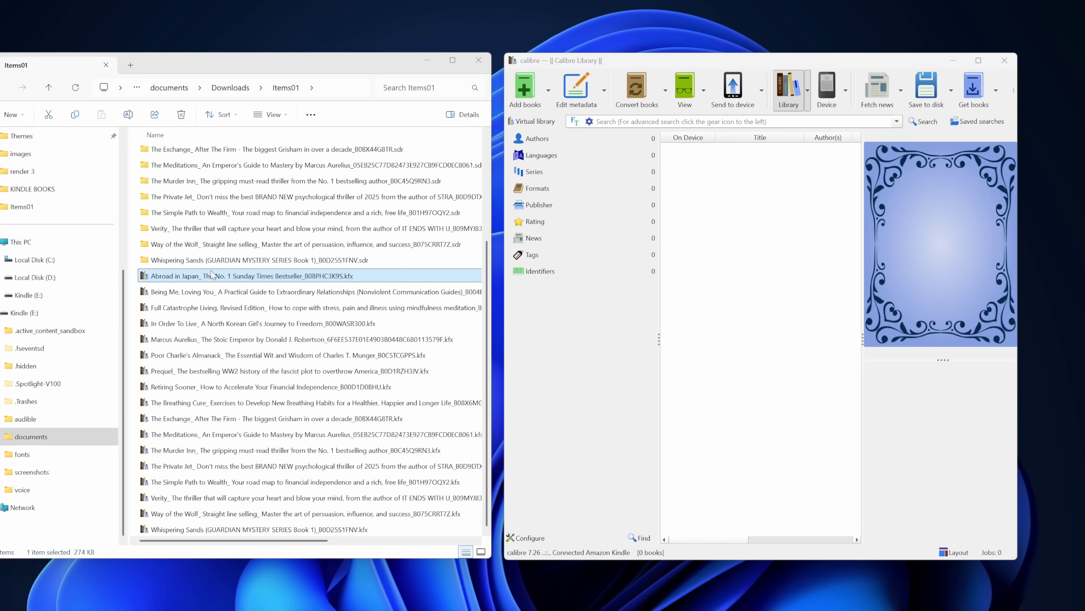
- Drag the Abroad in Japan .kfx file from Explorer into the Calibre library window
drag(213, 275, 727, 238)
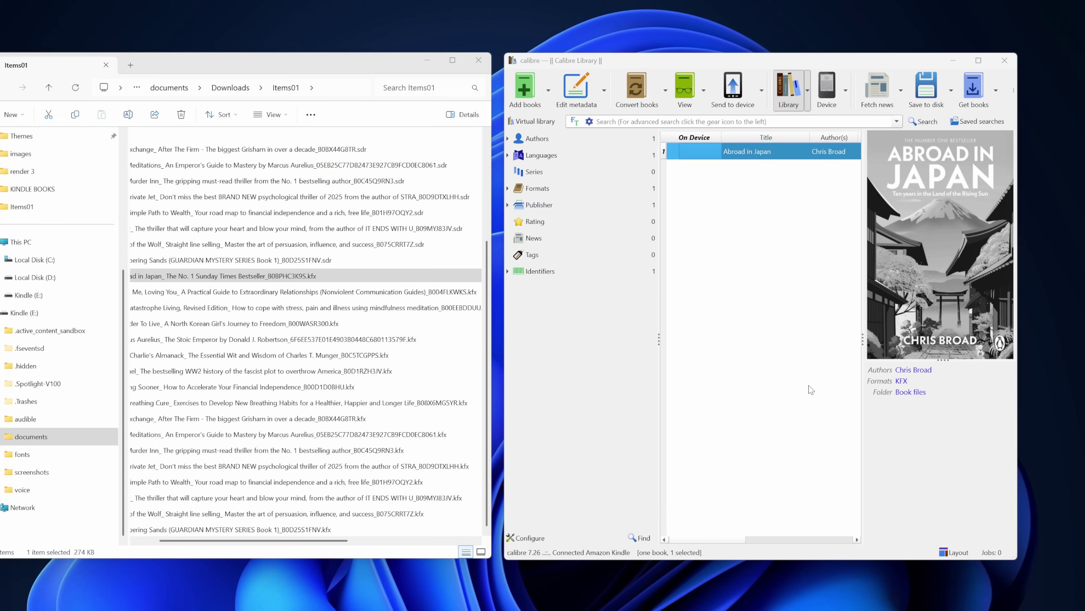
- Convert Abroad in Japan individually with EPUB kept as the output format
right_click(745, 155)
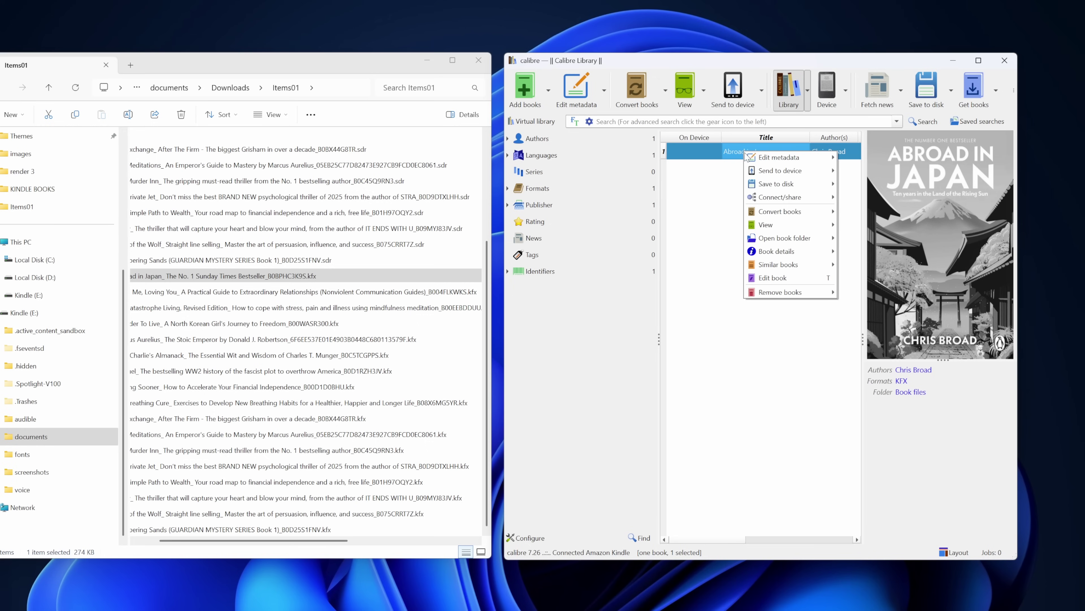
mouse_move(782, 214)
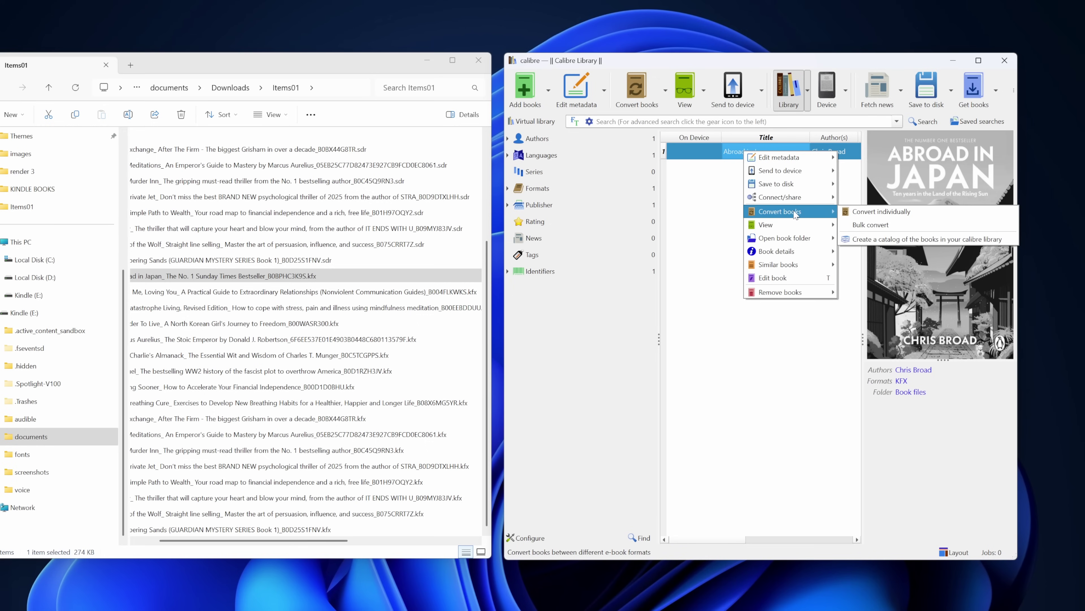
click(898, 213)
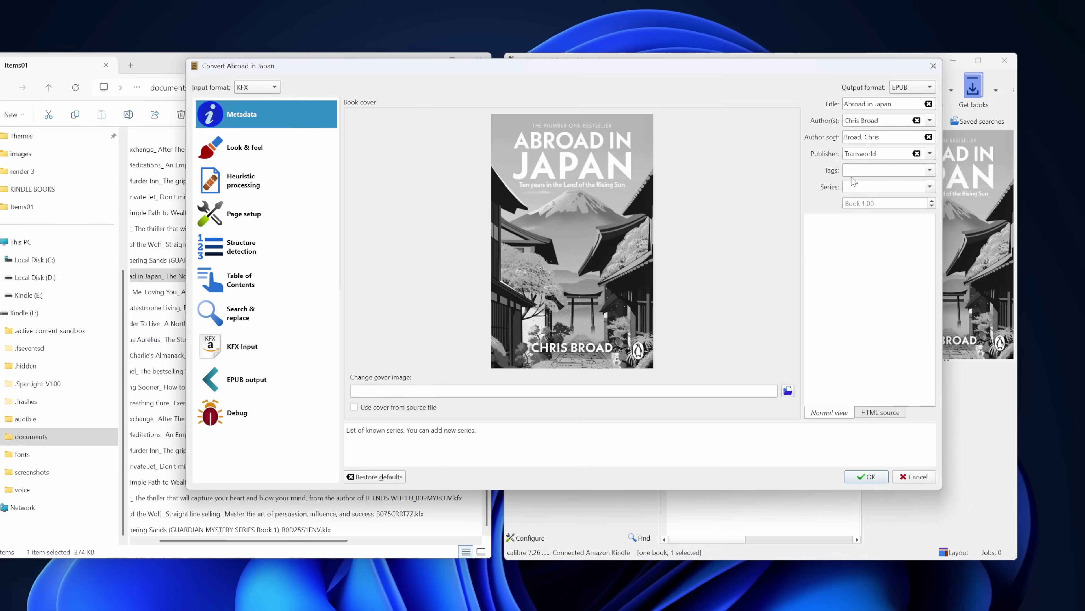
click(925, 89)
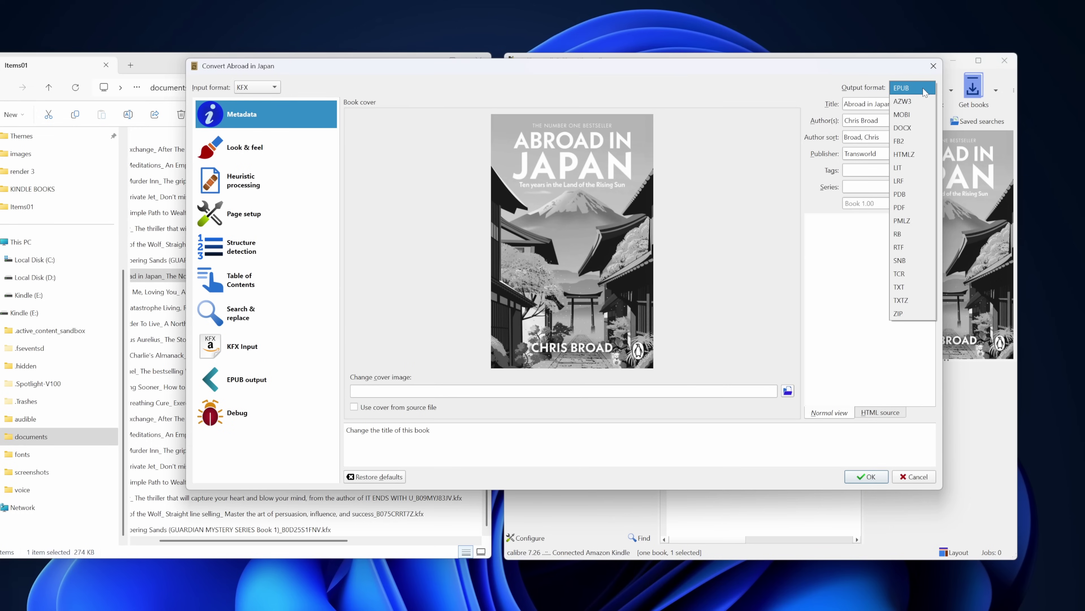
click(925, 89)
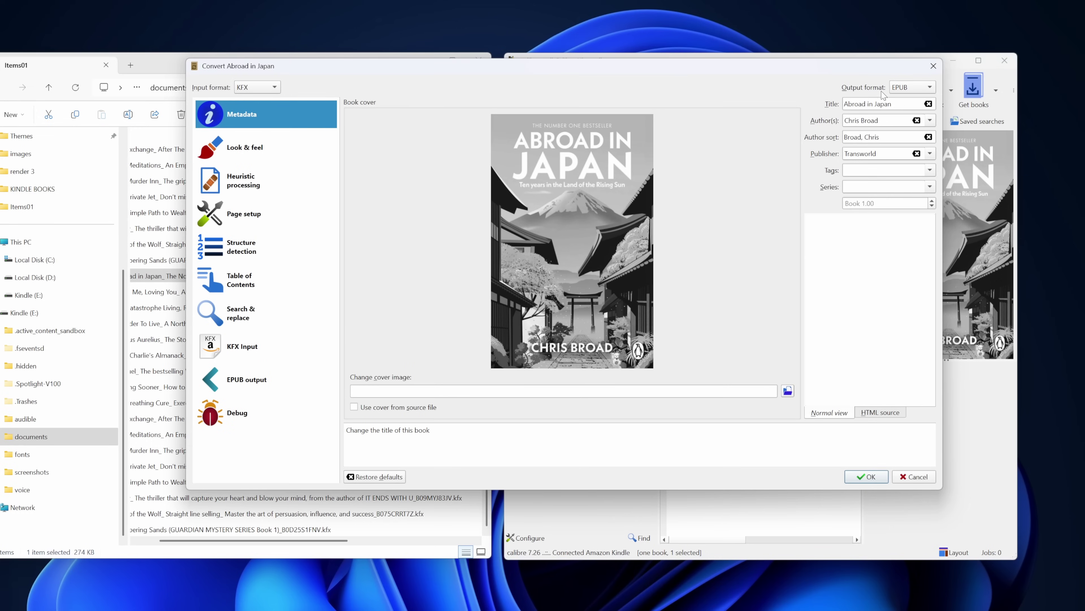
click(866, 476)
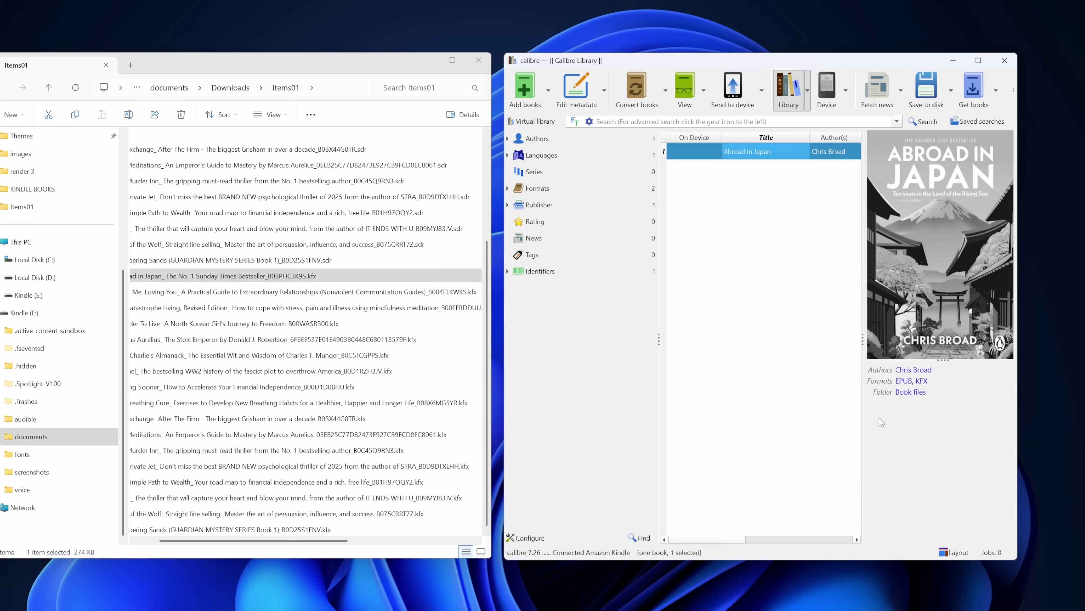
- Open Abroad in Japan's EPUB format in the E-book viewer and scroll through several pages
right_click(738, 152)
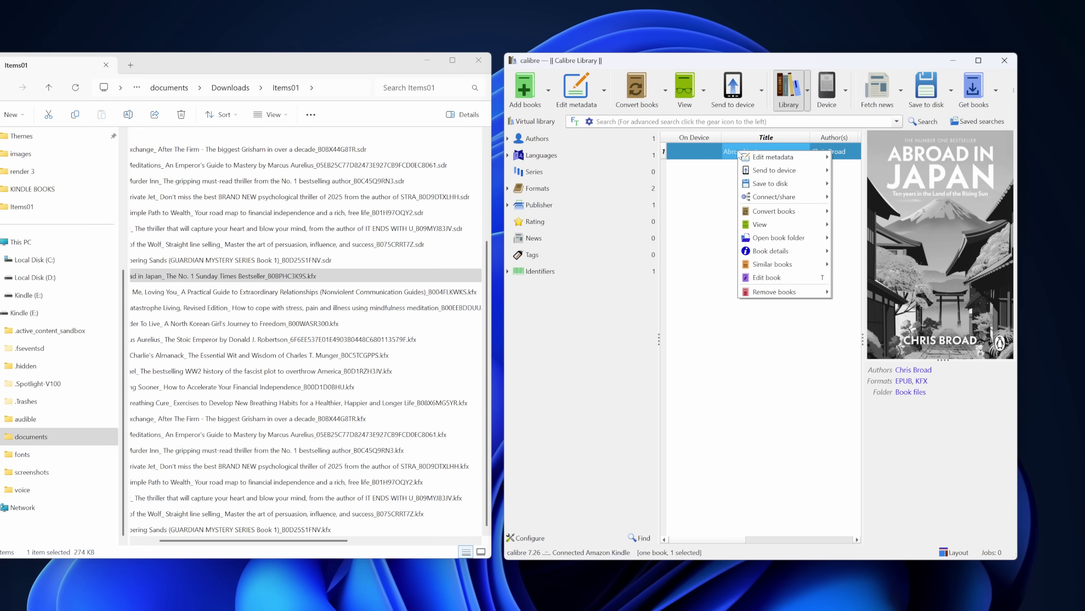
mouse_move(804, 224)
click(838, 226)
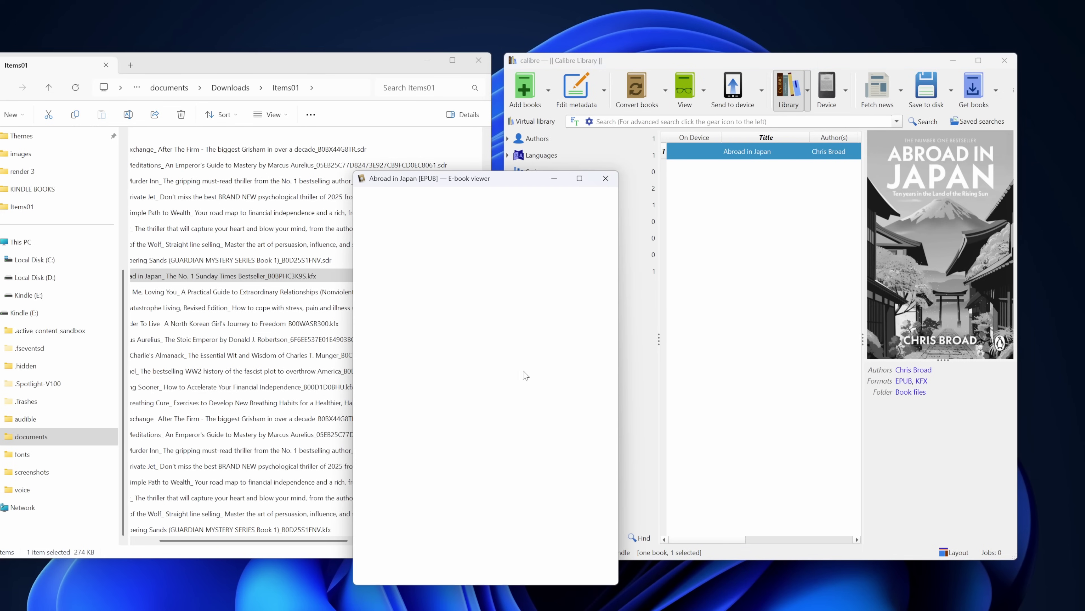
scroll(473, 409, down, 4)
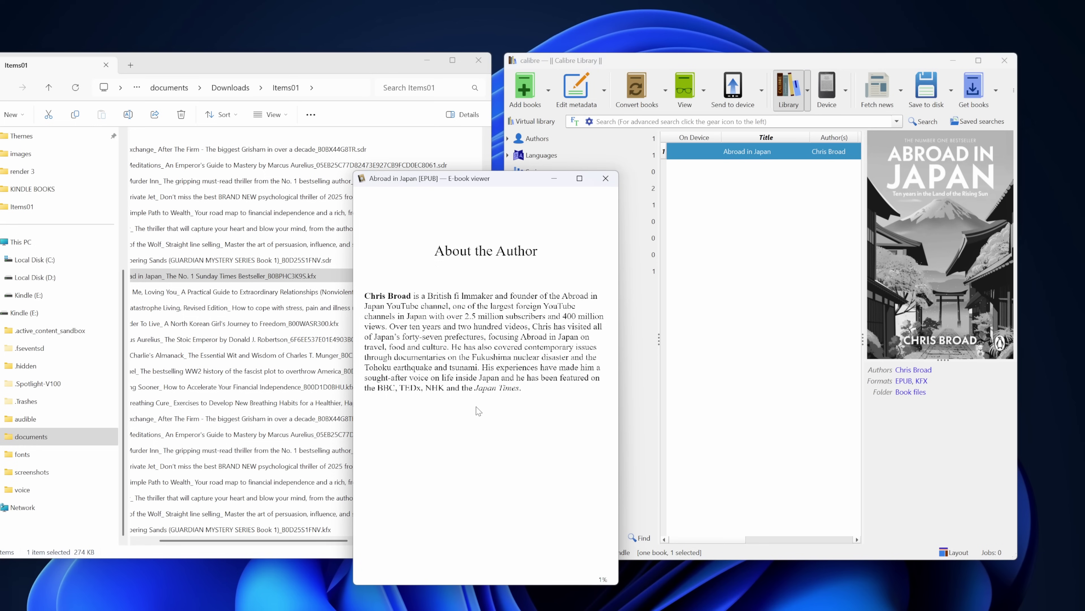
scroll(472, 409, down, 4)
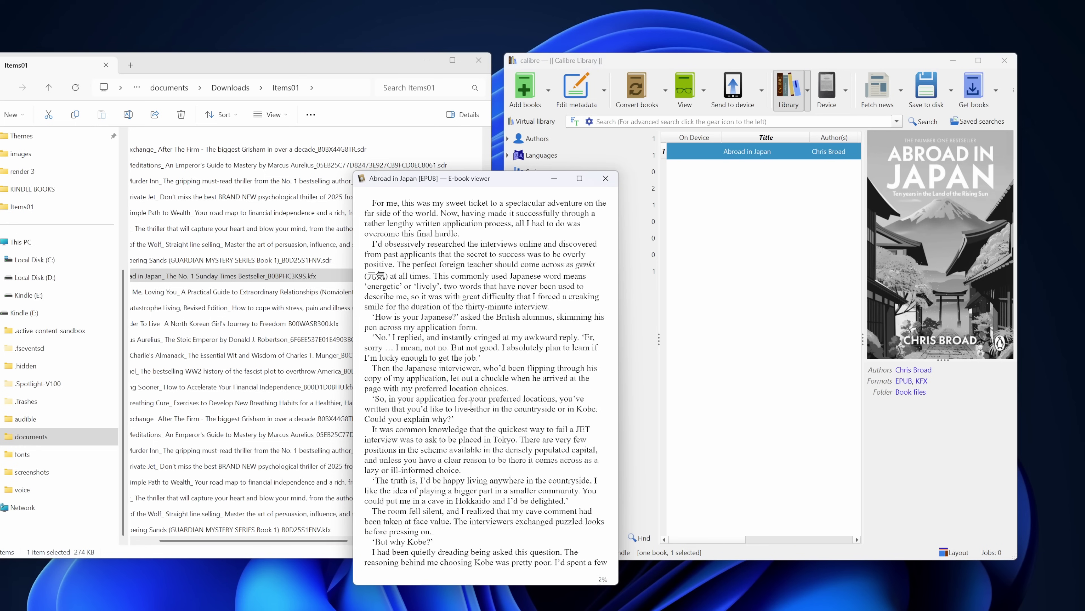
scroll(469, 405, down, 2)
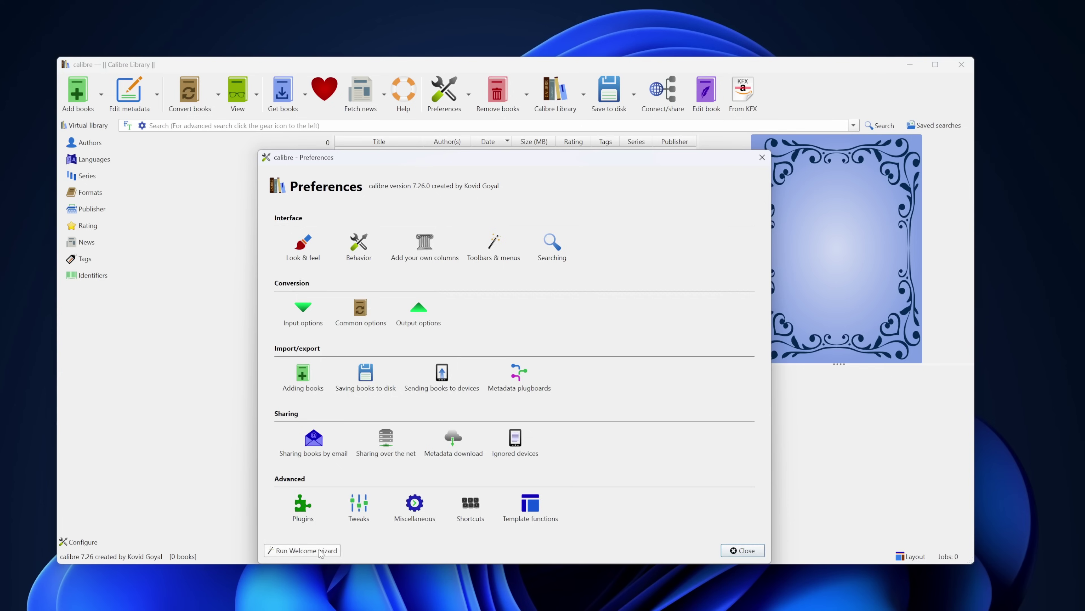
- In Plugins, show user-installed plugins, open DeDRM settings and its Manage EInk Kindle Serial Numbers list
click(303, 509)
click(288, 244)
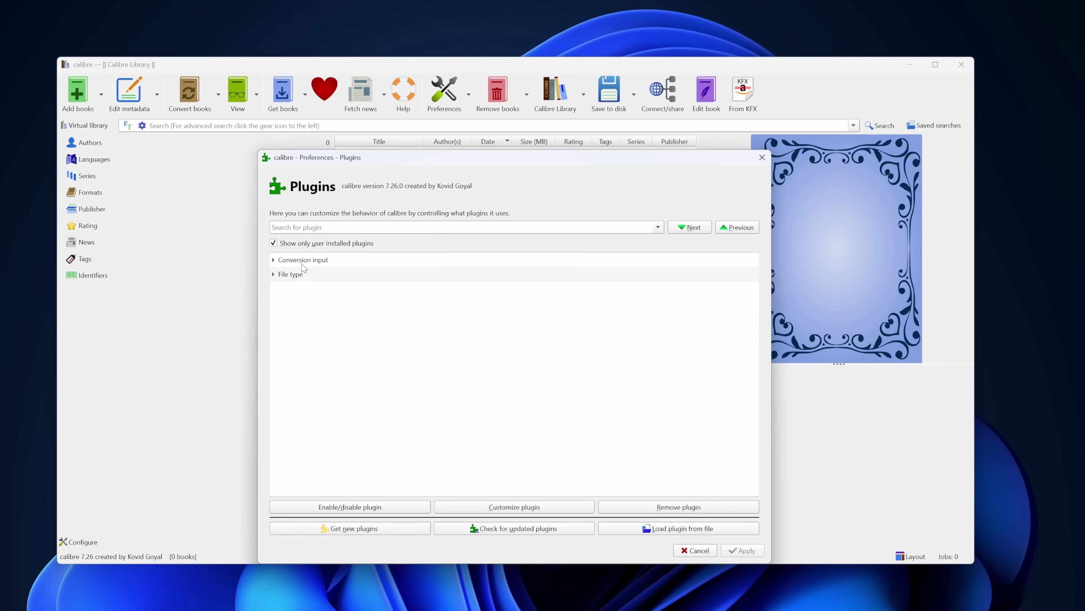
double_click(291, 274)
double_click(341, 298)
click(519, 230)
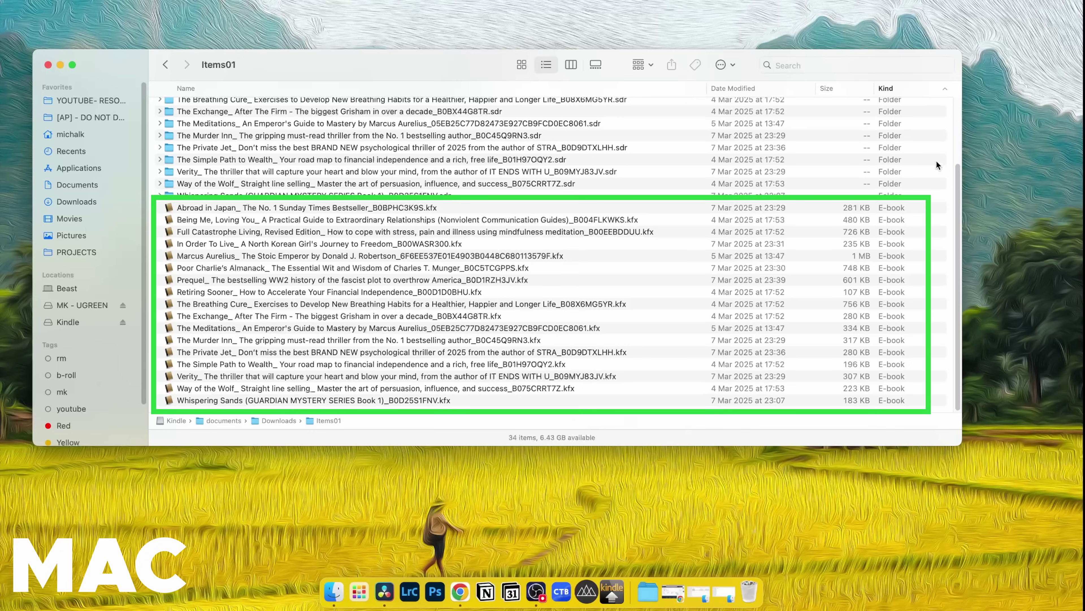
- Switch to Calibre and select Whispering Sands, Prequel, The Murder Inn, Poor Charlie's Almanack and Abroad in Japan to check formats
click(534, 592)
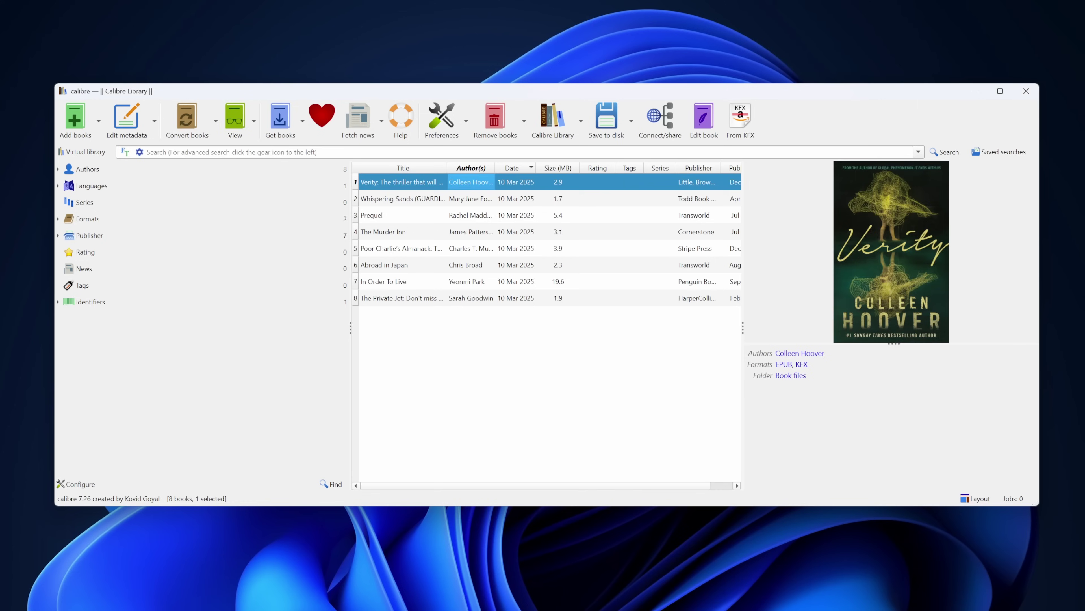
click(403, 199)
click(402, 215)
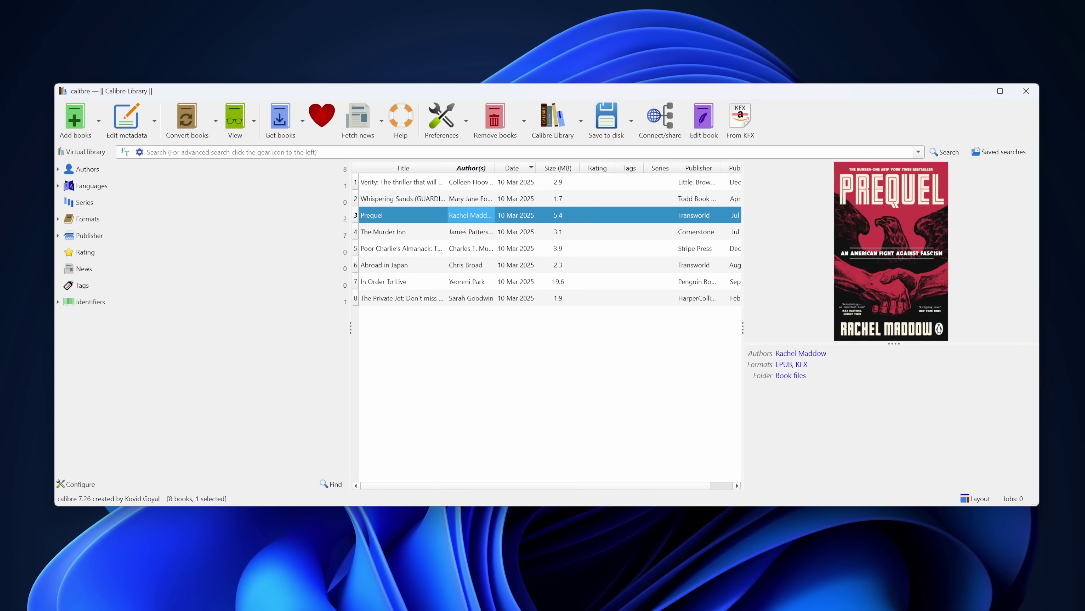
click(403, 232)
click(402, 248)
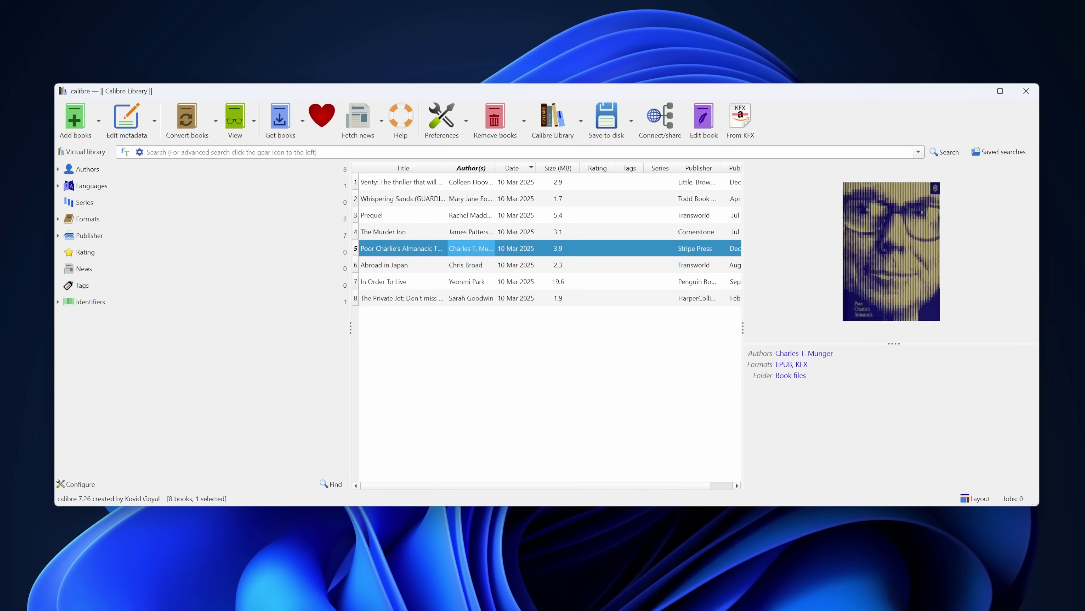
click(402, 265)
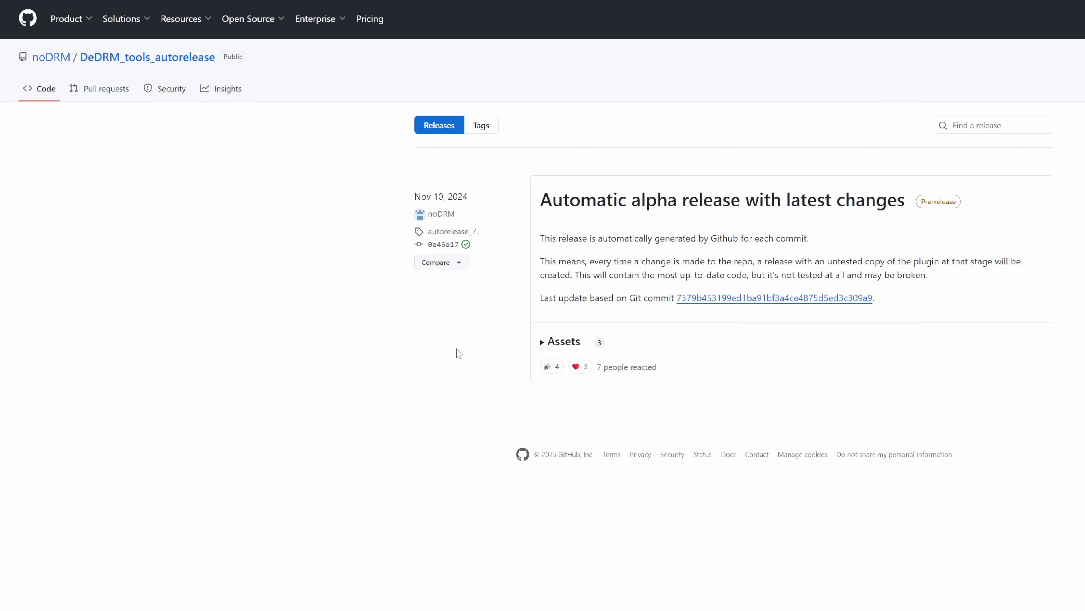
- Expand the Assets list of the DeDRM_tools_autorelease alpha release
click(542, 342)
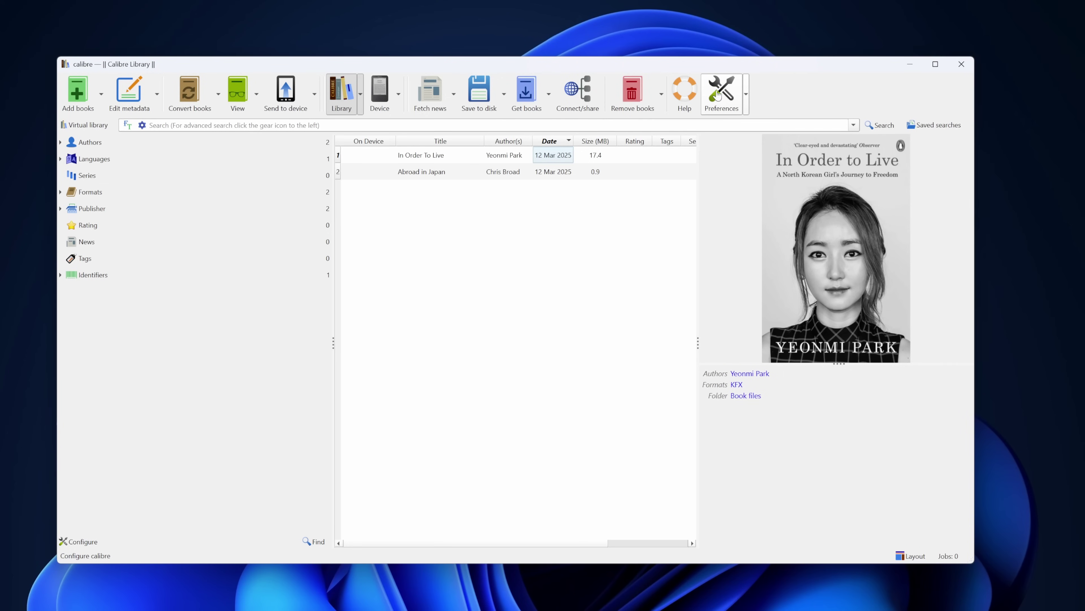
- Add From KFX to Current actions of 'The main toolbar when a device is connected' and apply
click(718, 95)
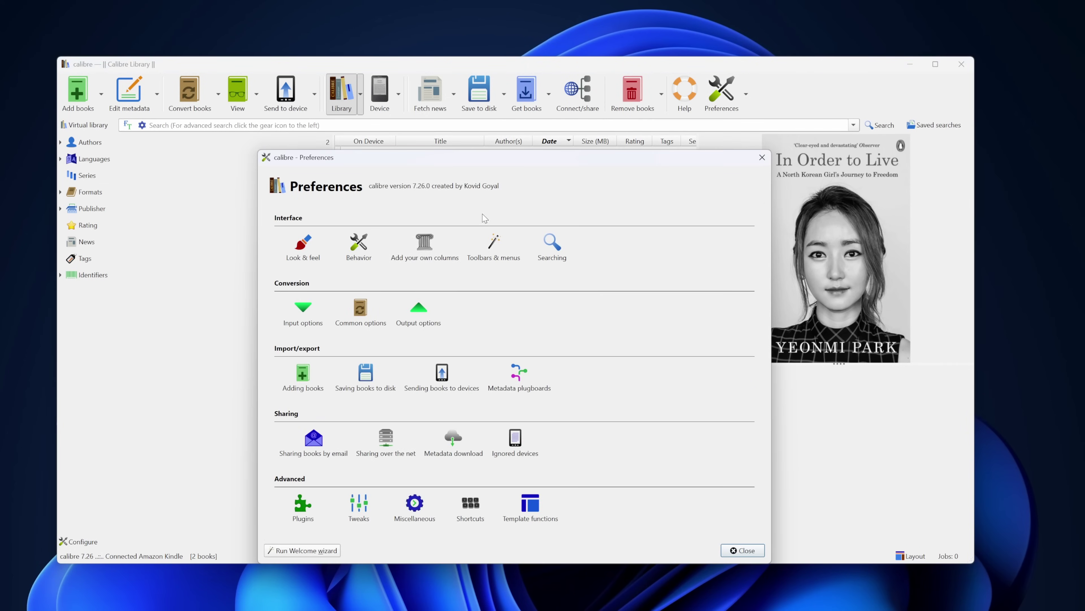
click(480, 240)
click(368, 228)
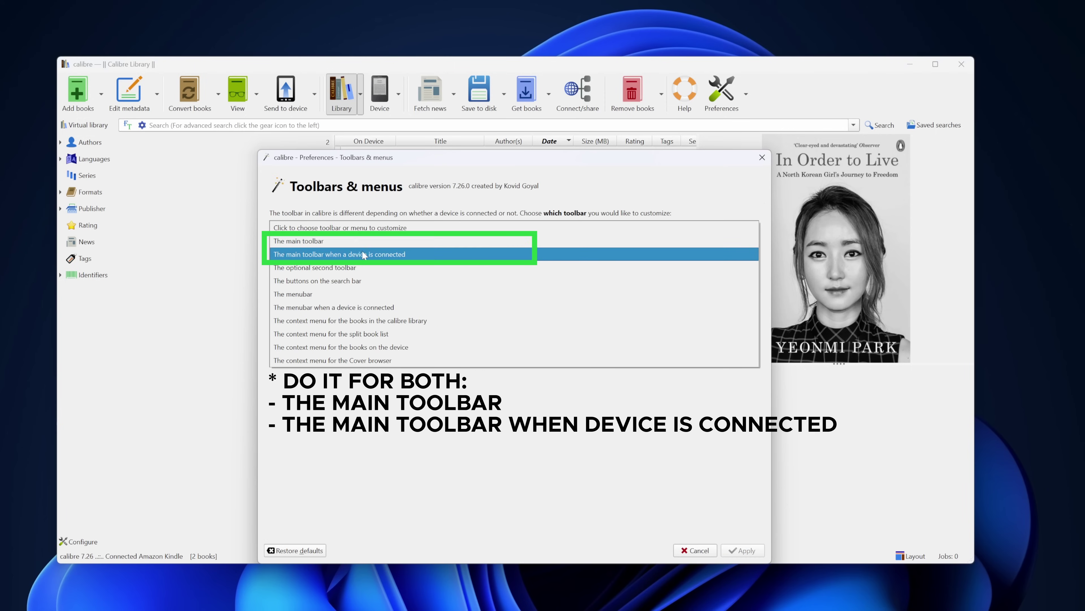
click(365, 254)
scroll(411, 405, down, 1)
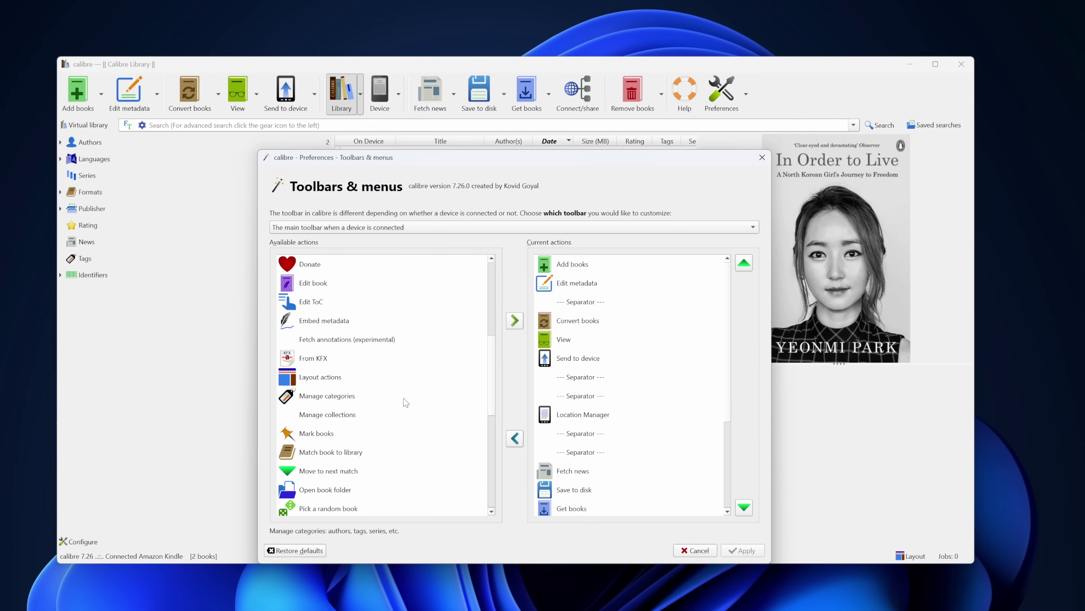
click(307, 359)
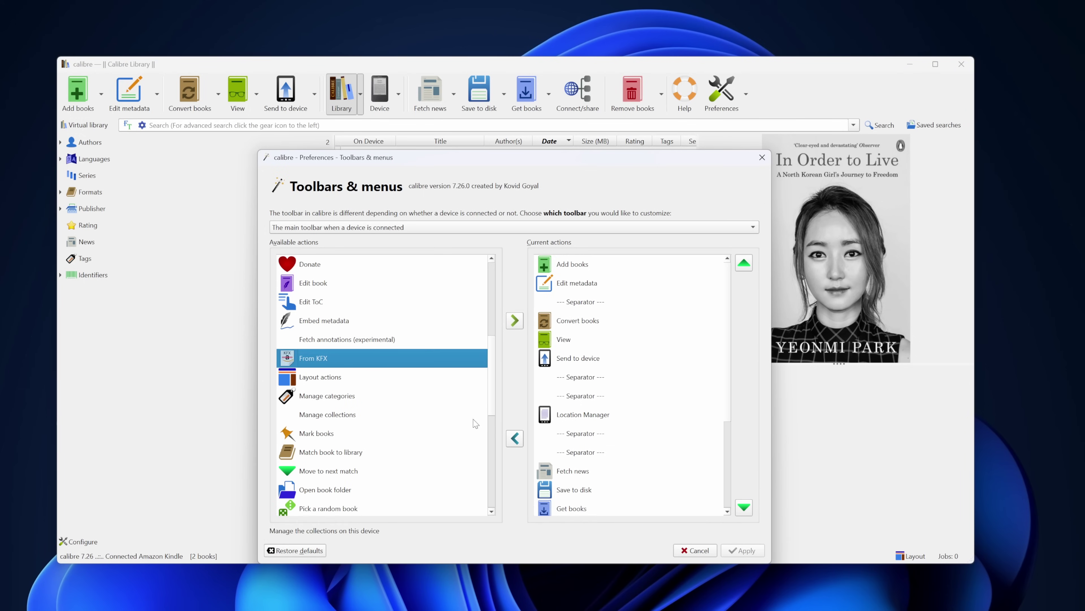
click(515, 317)
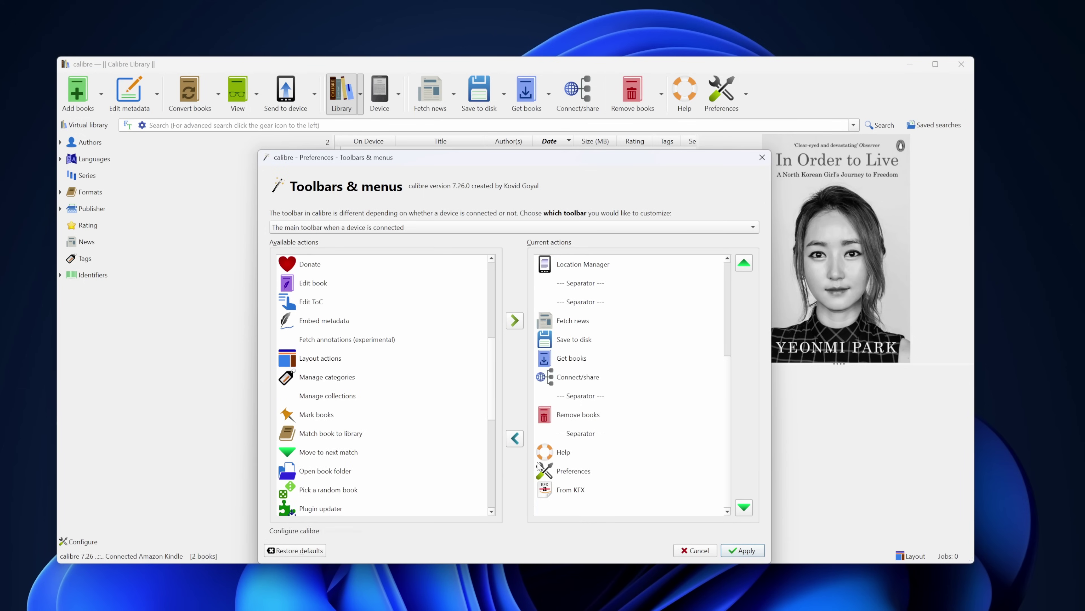
click(742, 550)
click(743, 550)
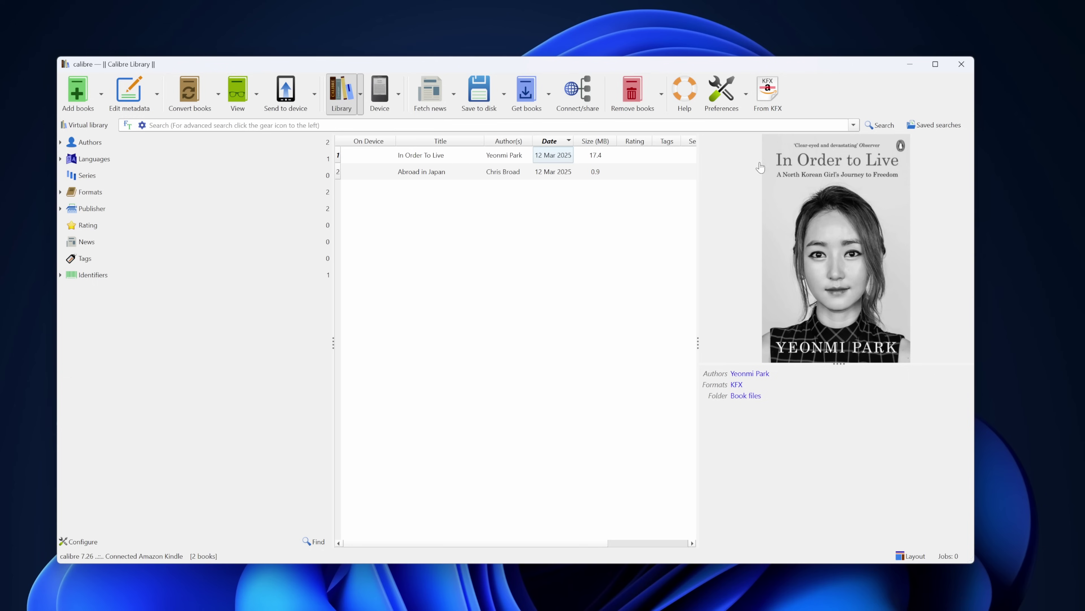
- Convert In Order To Live to EPUB via From KFX > Convert selected book to EPUB
click(456, 158)
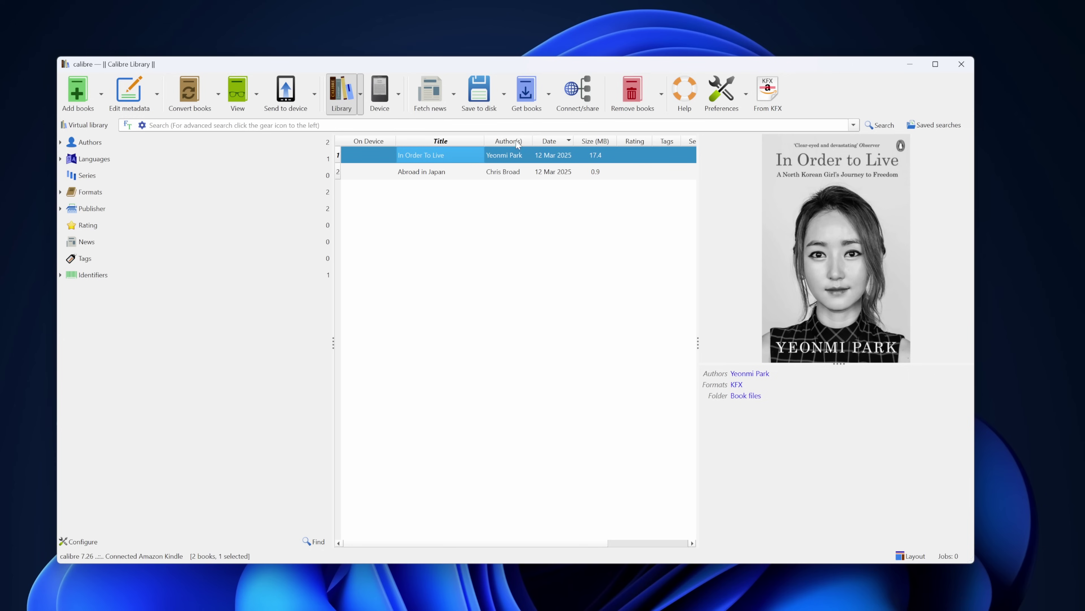
click(764, 93)
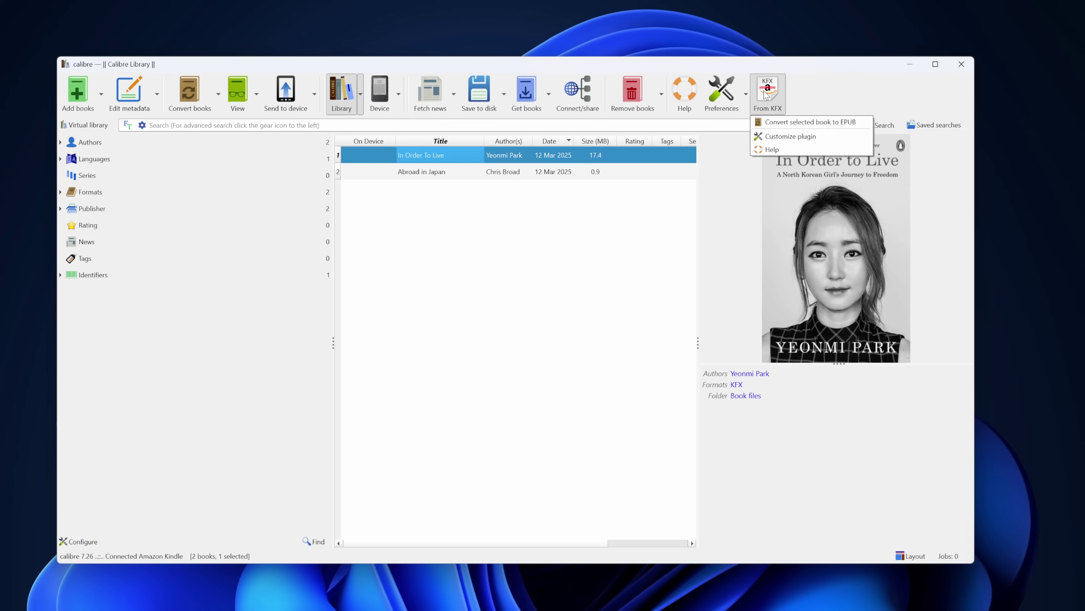
click(799, 126)
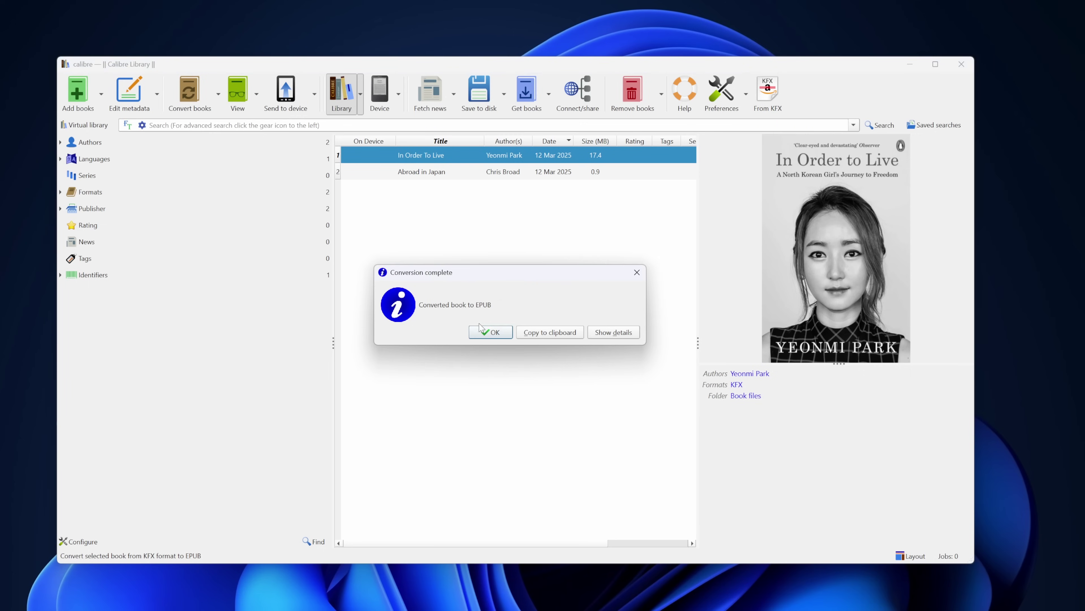
click(487, 332)
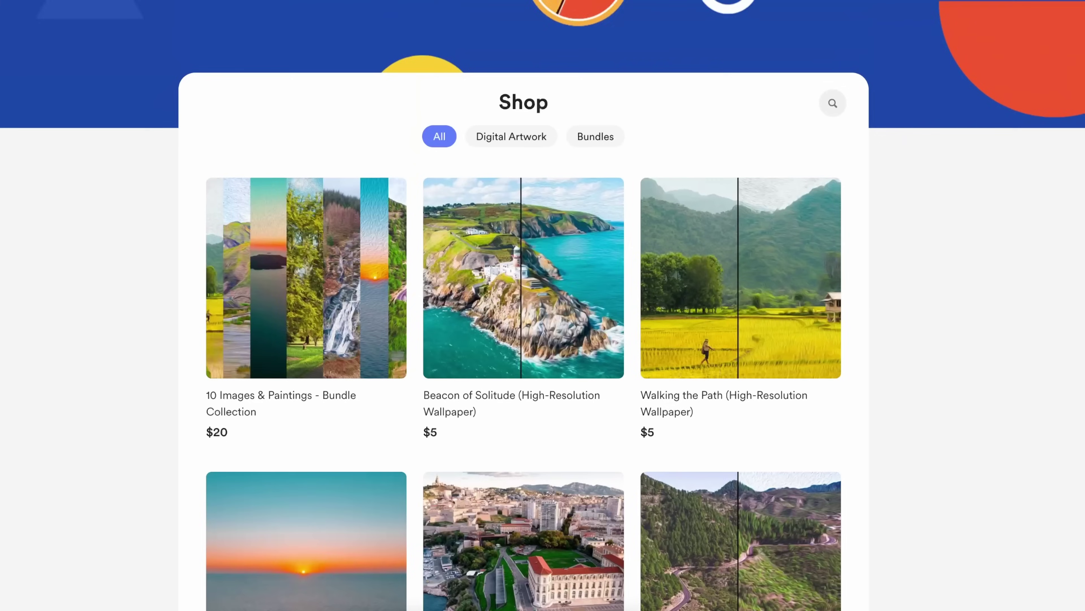
- Scroll the wallpaper shop down to the Golden Horizon row
scroll(524, 305, down, 5)
scroll(523, 305, down, 7)
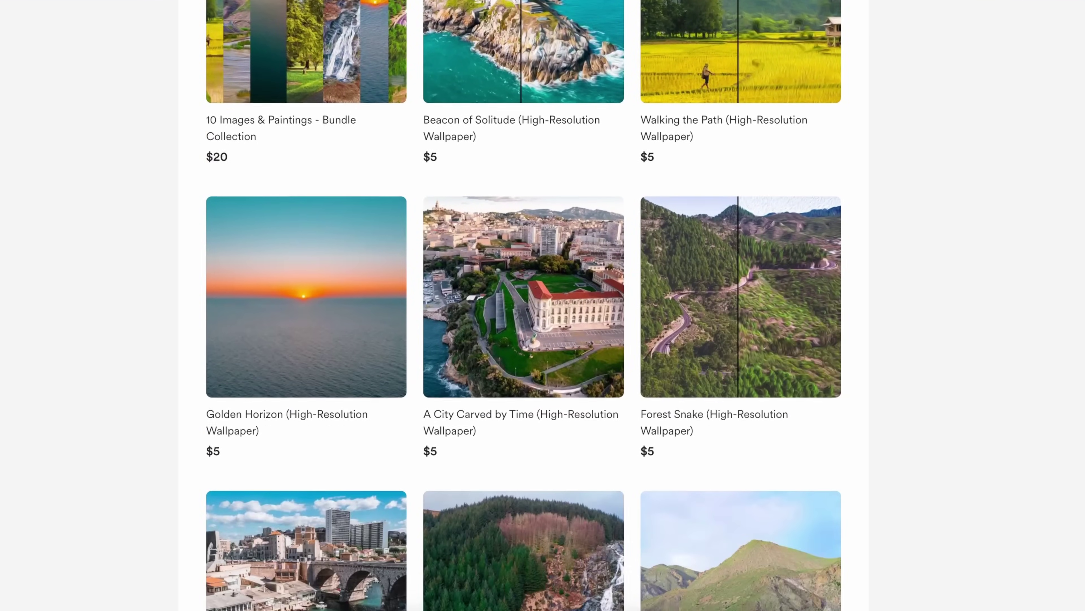